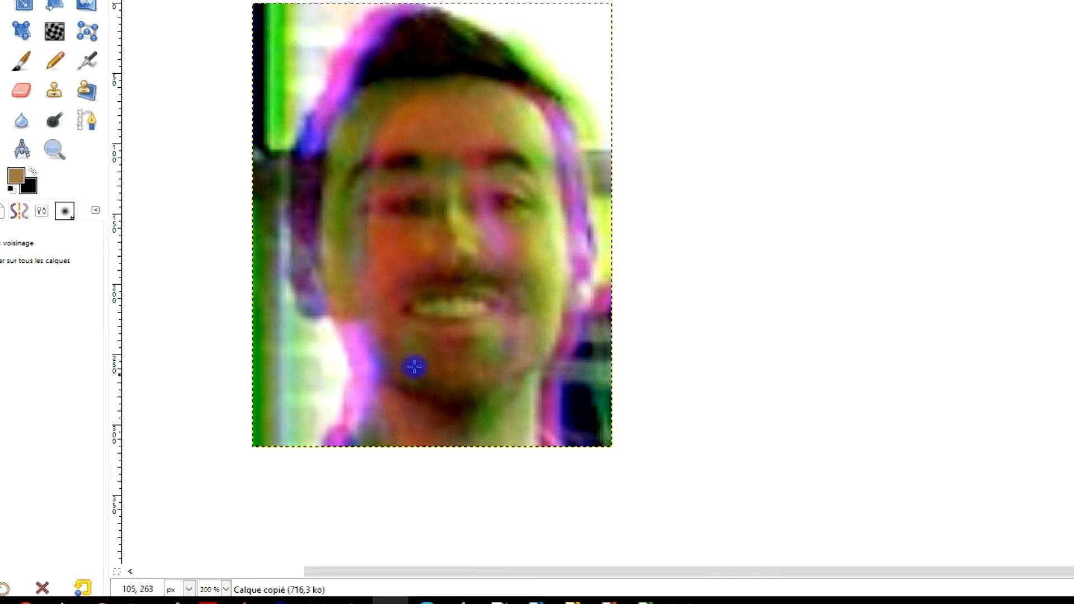
Rename the portrait layer as #0 and duplicate it to make layer #1.
scroll(488, 286, up, 2)
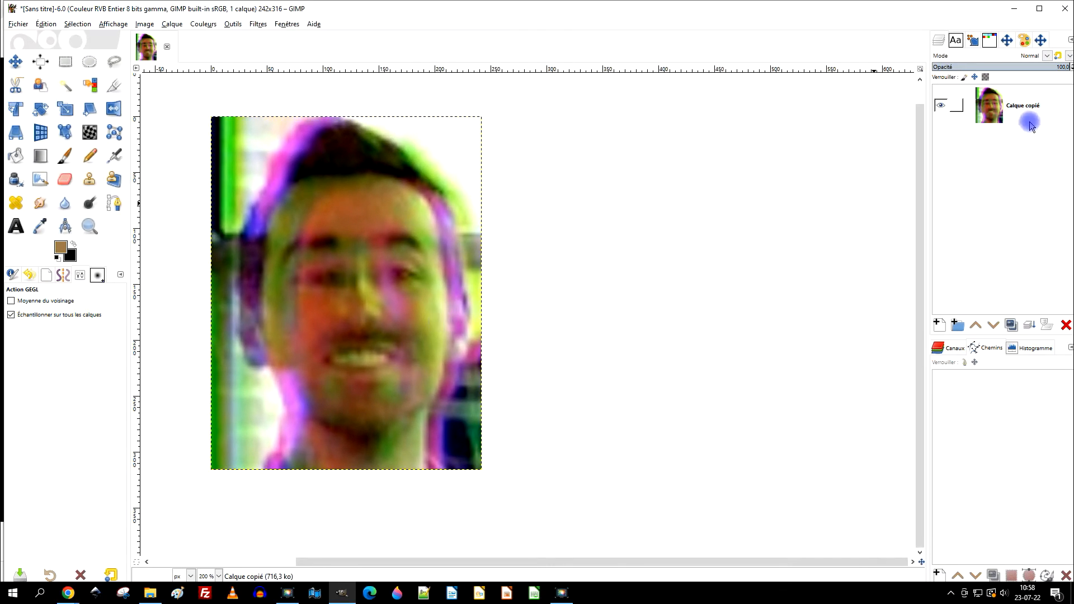
click(1031, 126)
double_click(1021, 106)
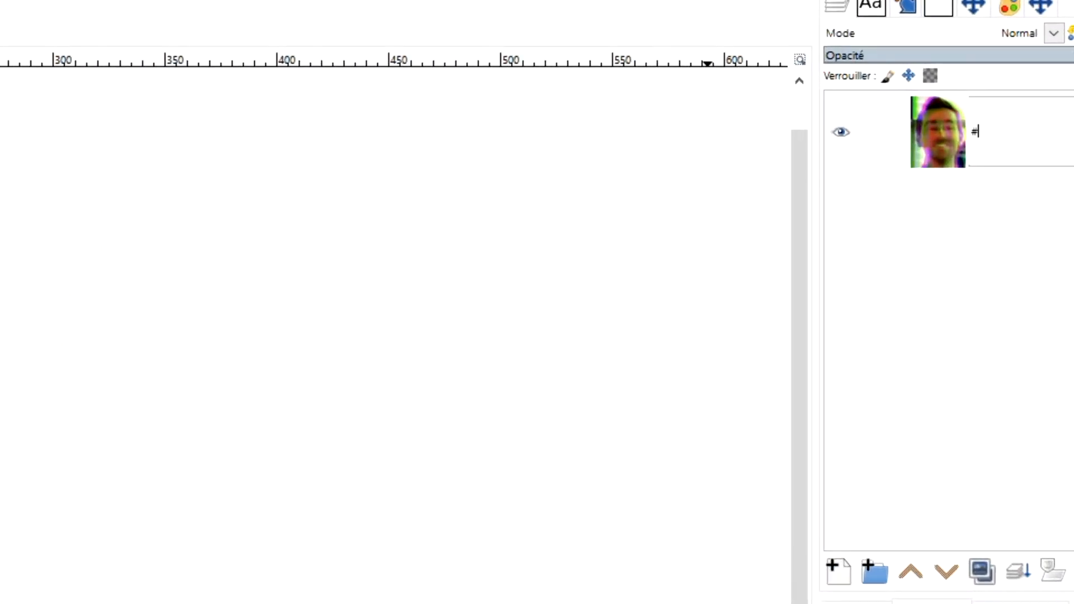
key(Return)
click(981, 571)
click(1007, 137)
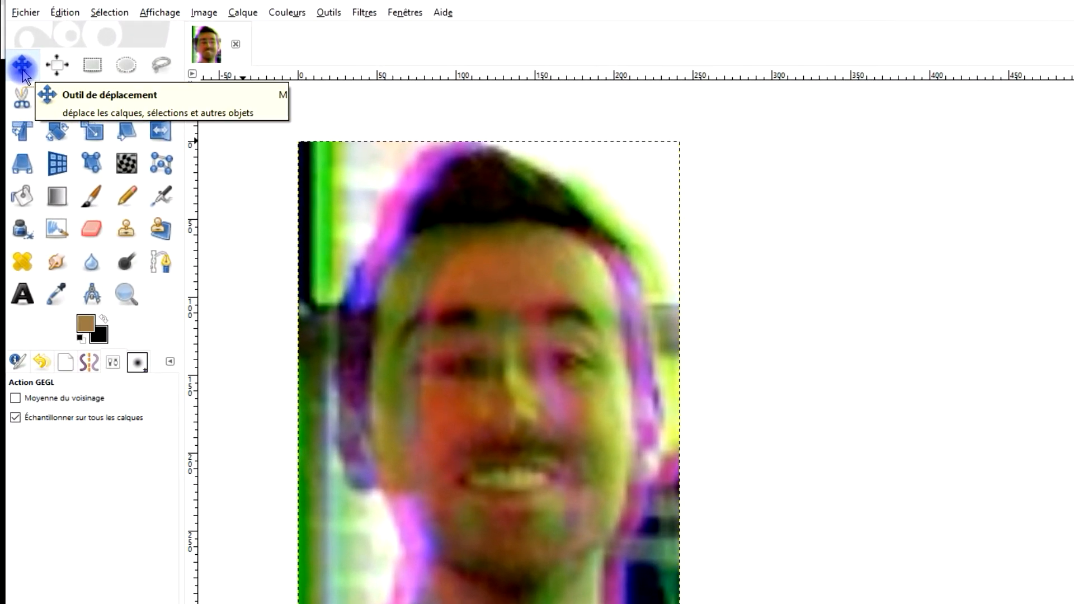
Move the duplicate portrait flush against the right edge of the original, and fit the canvas to the layers.
click(22, 69)
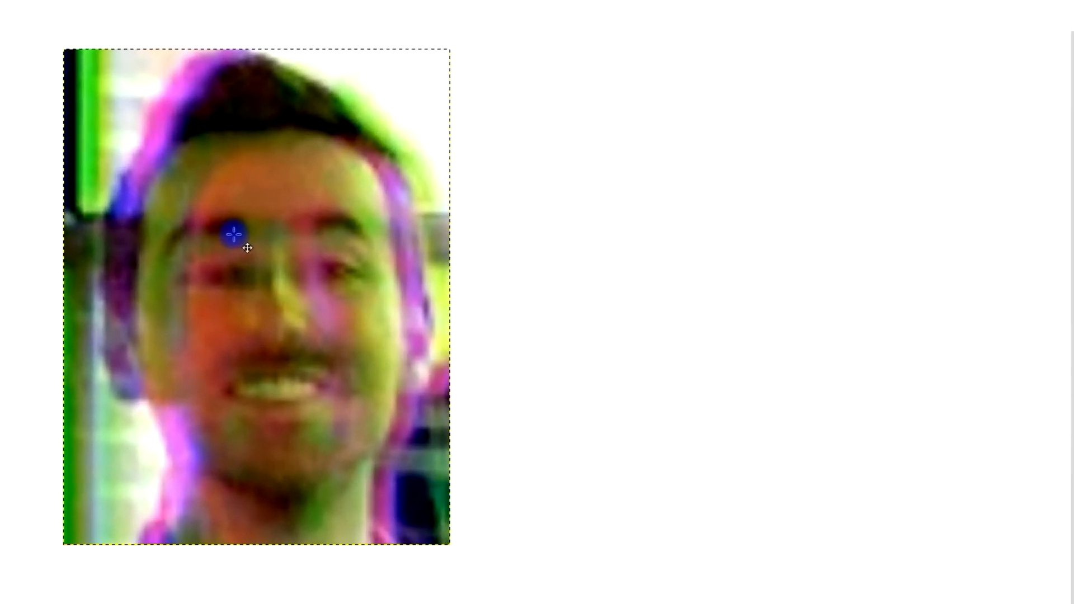
drag(233, 234, 55, 57)
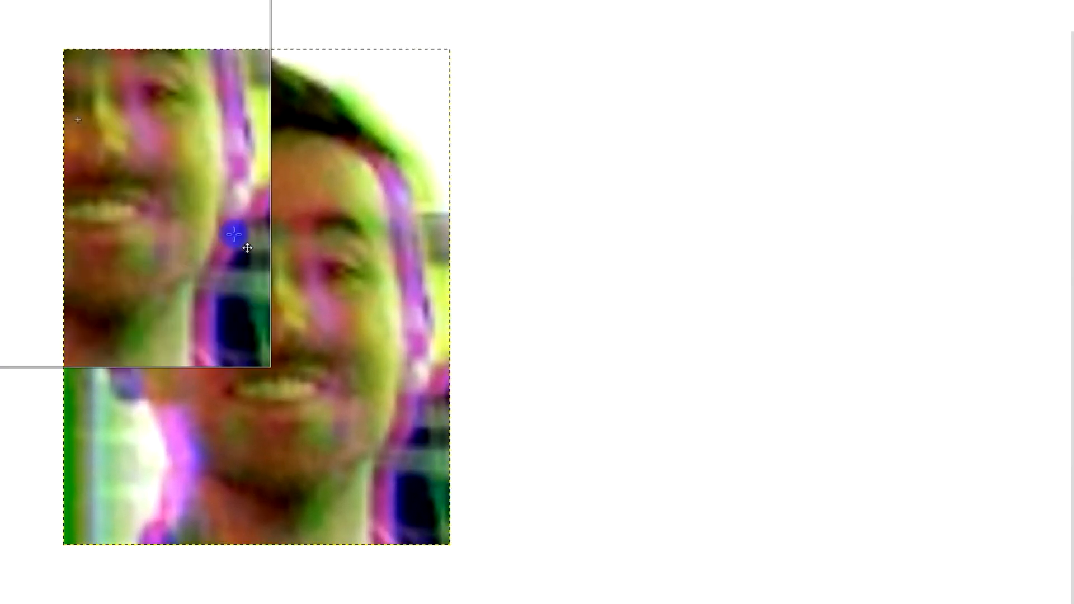
drag(233, 235, 610, 259)
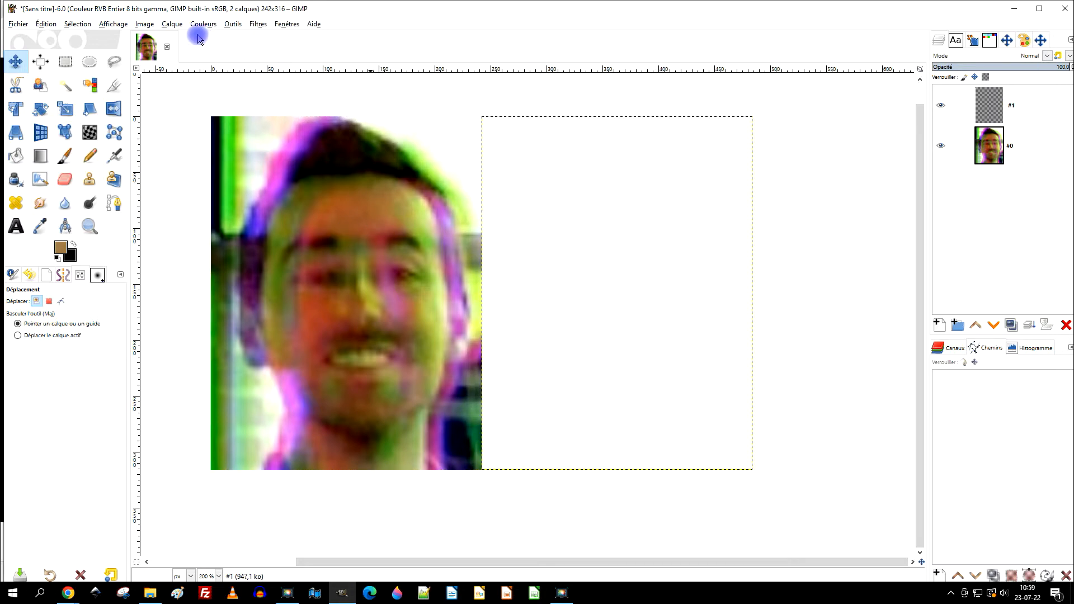
click(145, 24)
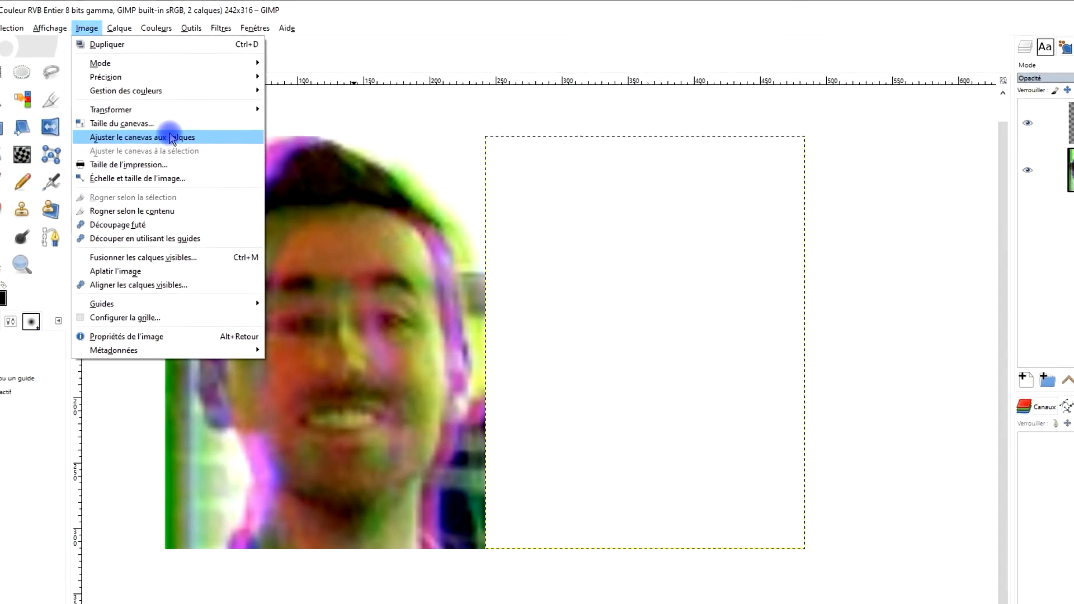
click(201, 144)
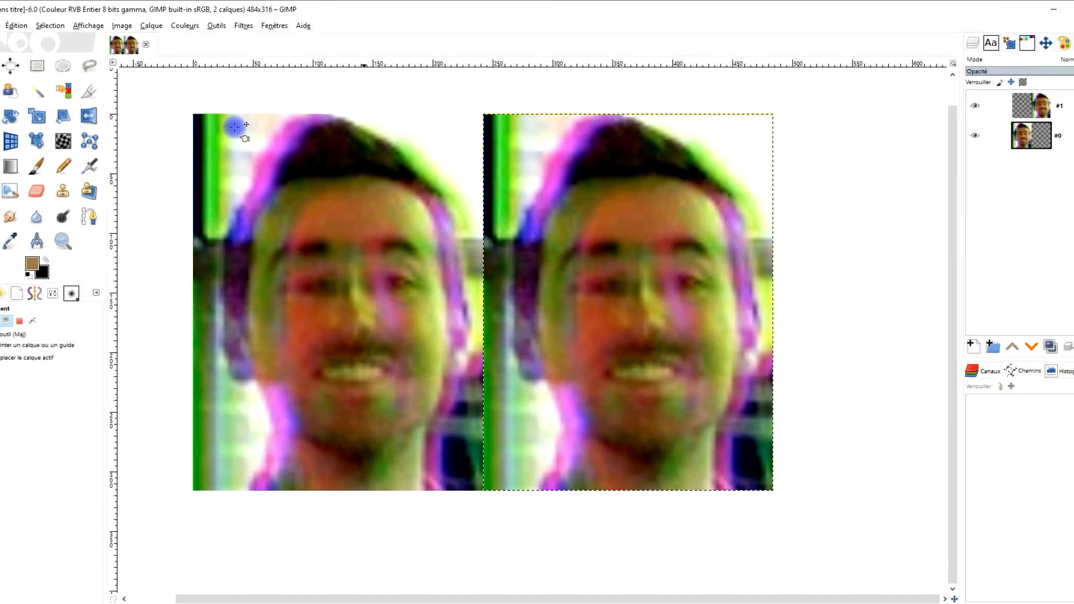
Create a layer group named ESSAI 1 above layer #1.
click(1021, 106)
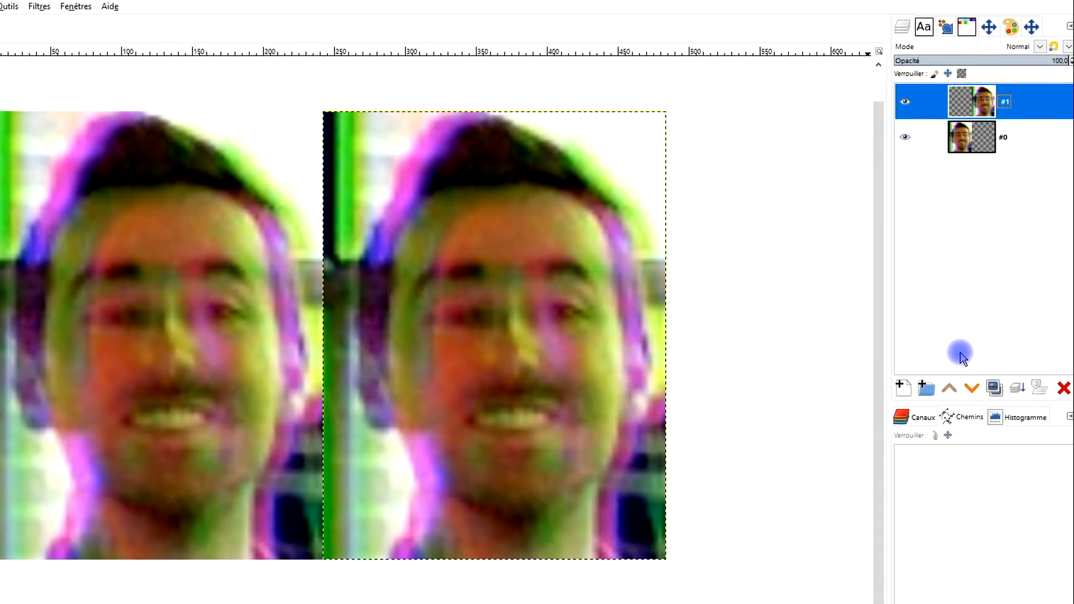
click(924, 388)
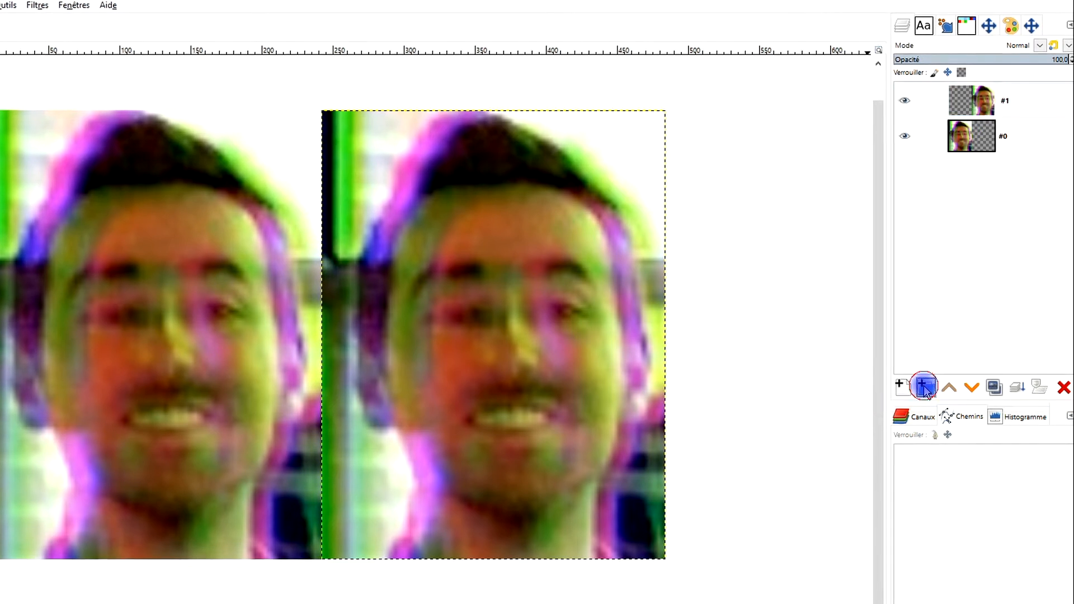
double_click(1025, 99)
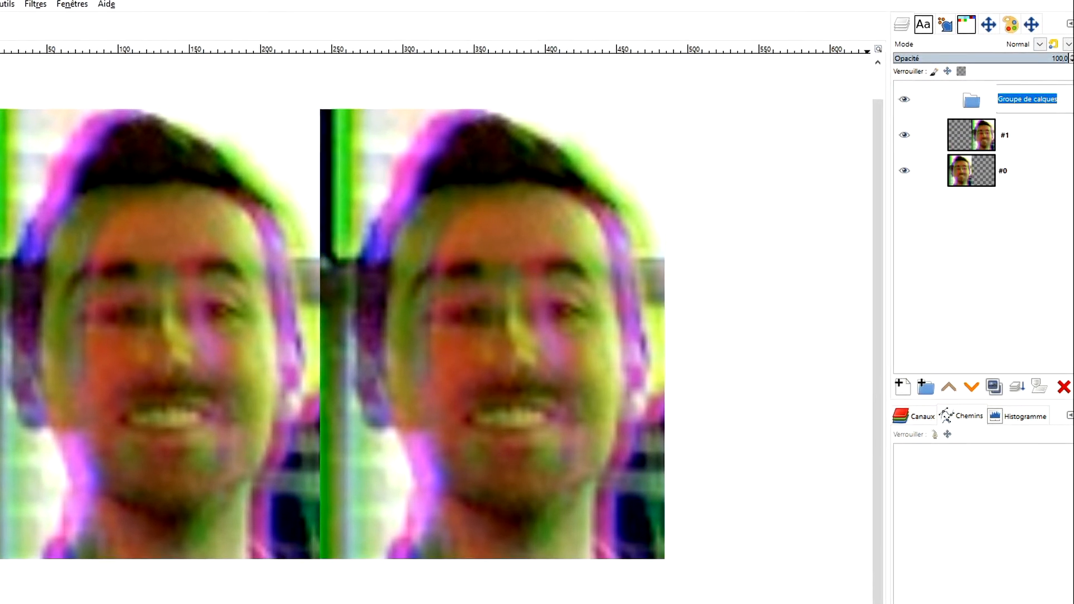
text(ES)
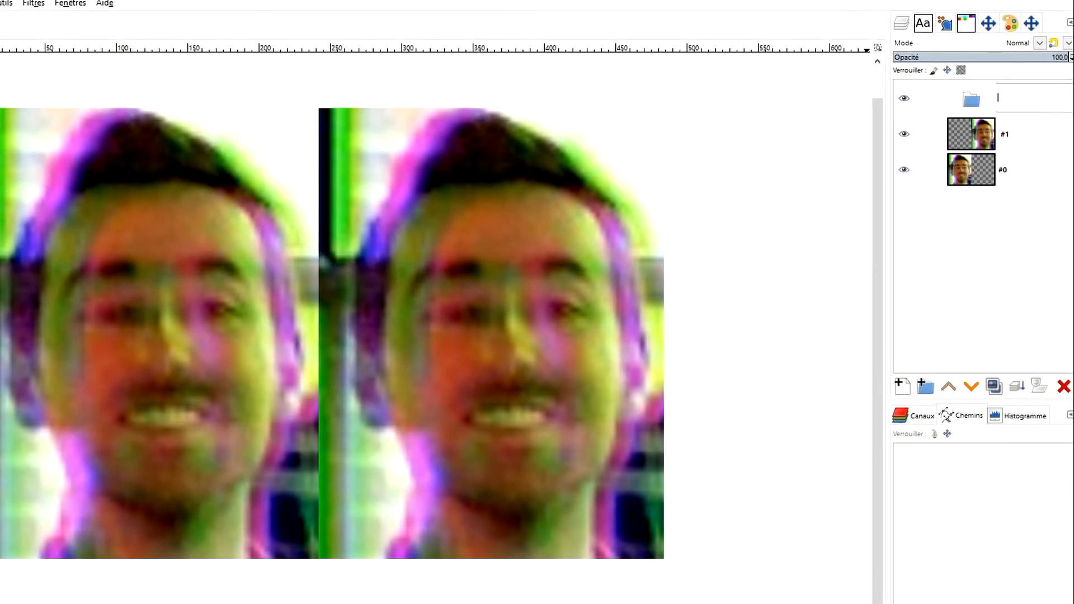
text(SSAI)
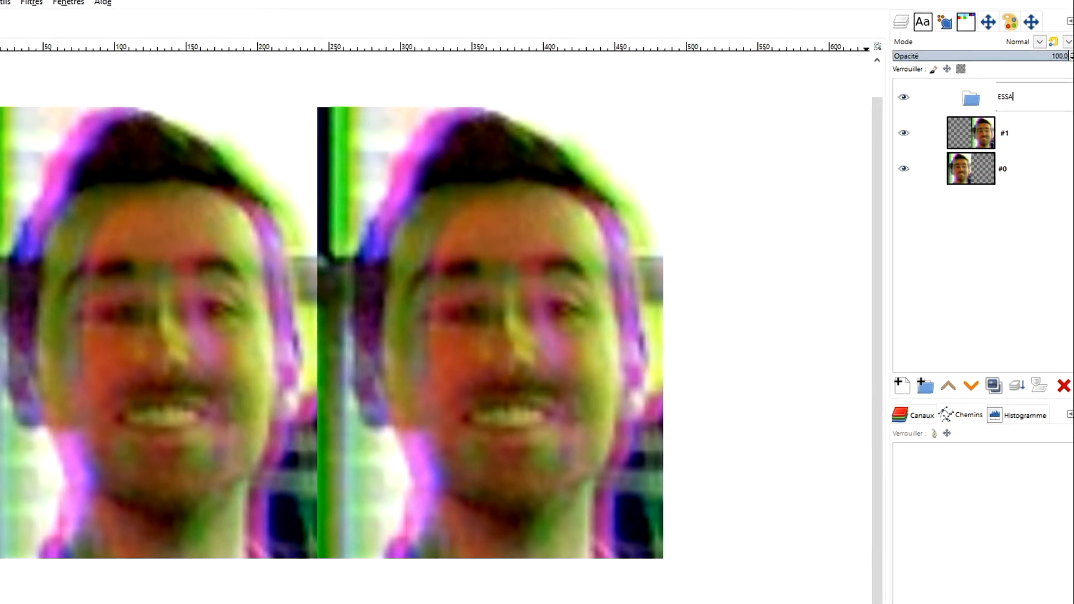
text( 1)
key(Return)
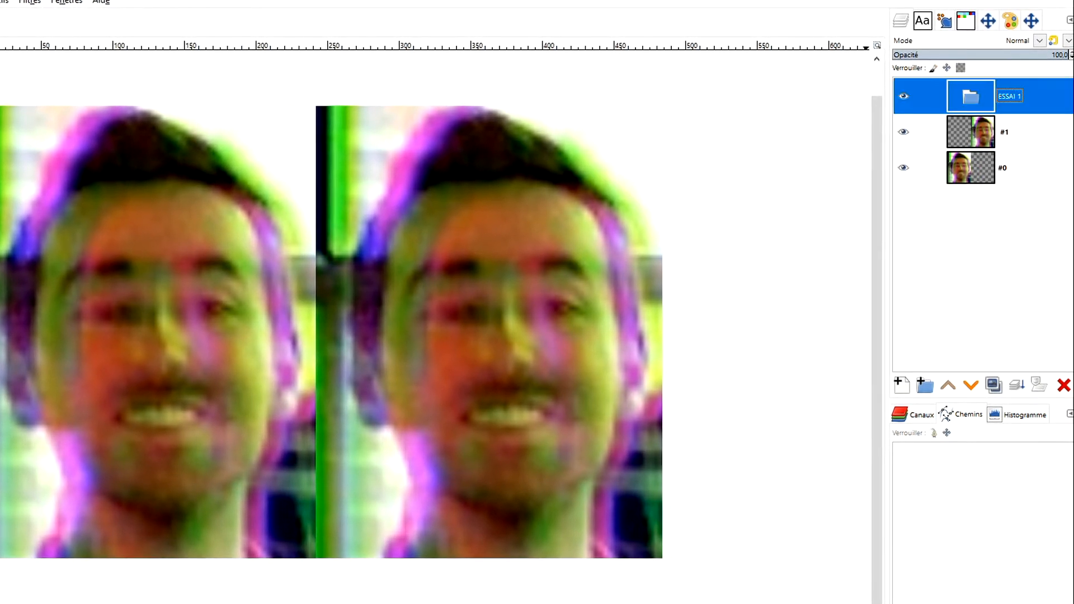
Duplicate the ESSAI 1 group and name the copy ESSAI 2.
click(992, 385)
double_click(1032, 92)
text(ESSA)
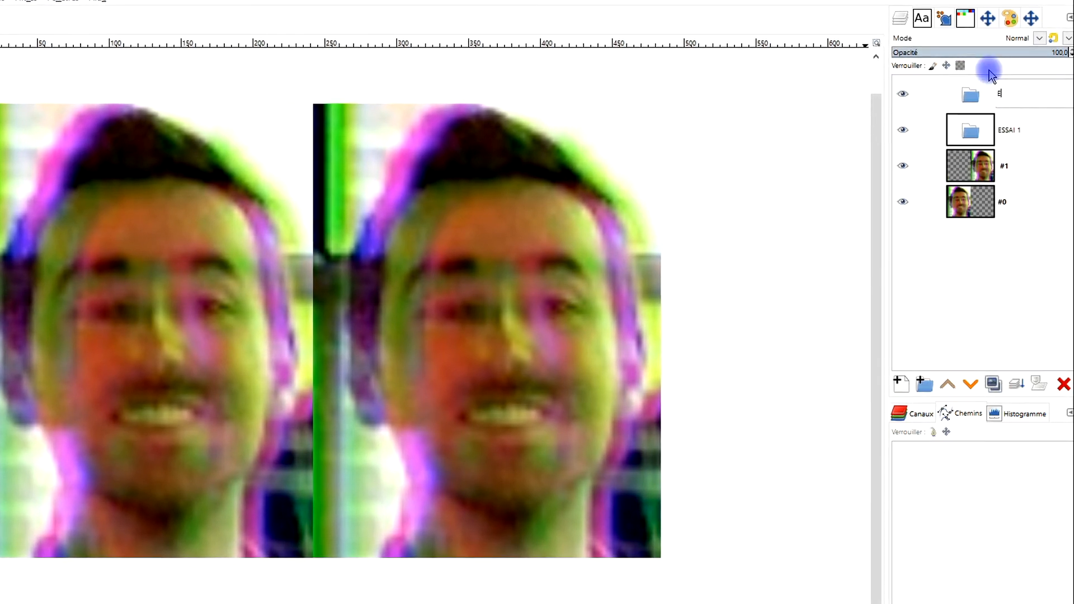
text(I 2)
key(Return)
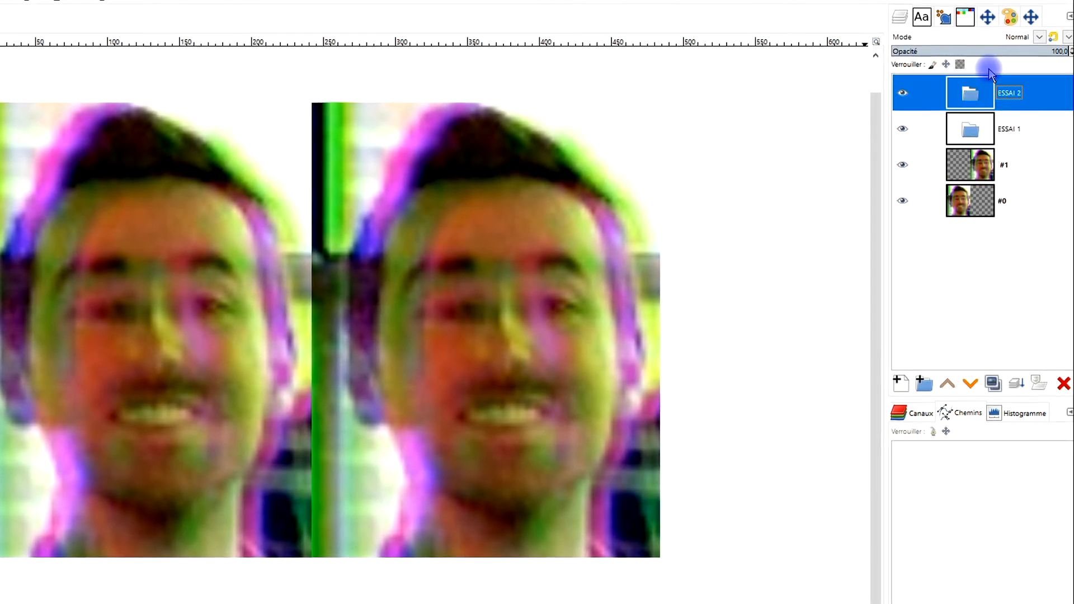
Hide the ESSAI 2 group and put layer #1 into the ESSAI 1 group.
click(990, 118)
click(902, 92)
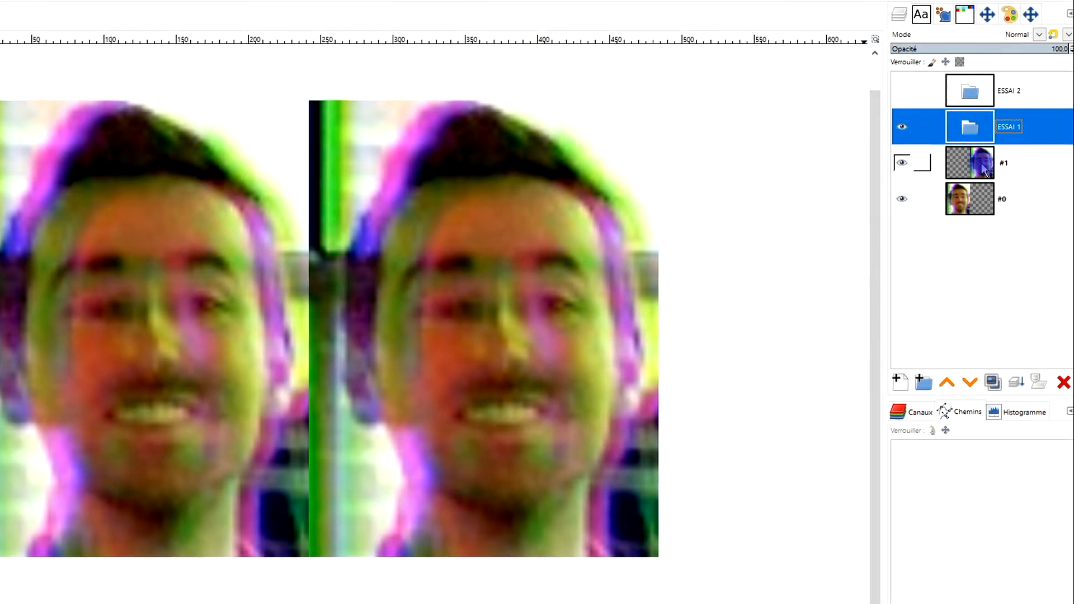
drag(963, 168, 973, 125)
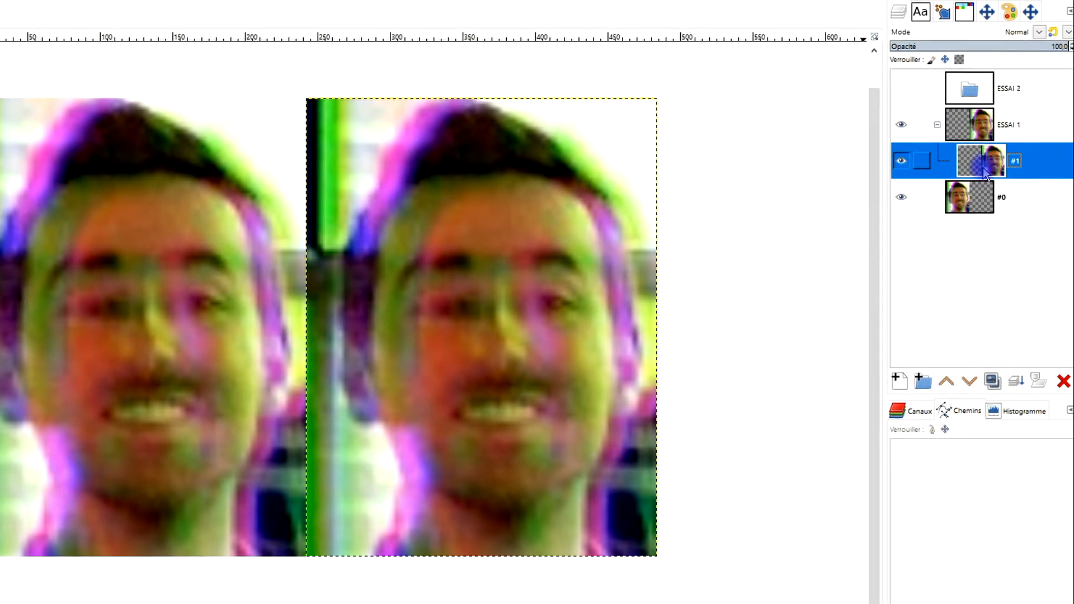
Duplicate layer #1, place the copy in the ESSAI 2 group and collapse that group.
click(991, 382)
drag(984, 155, 991, 87)
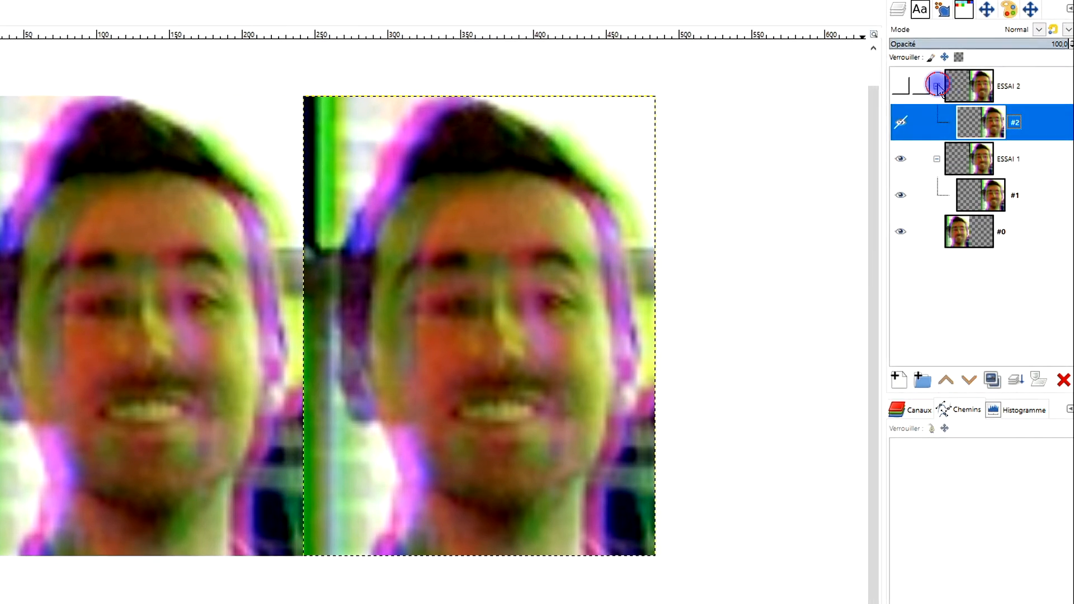
click(936, 87)
click(1004, 120)
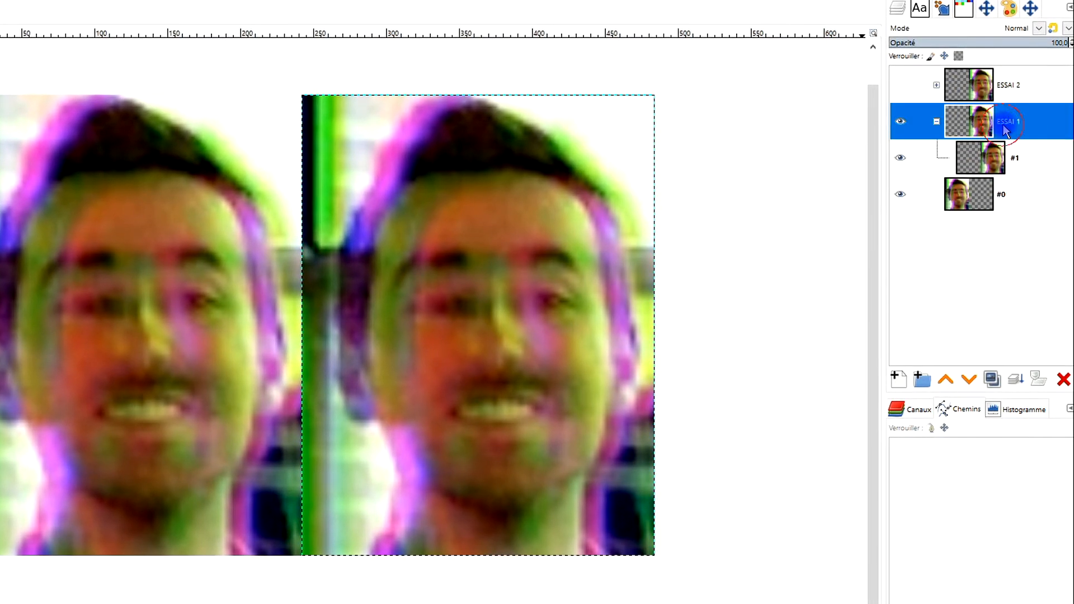
Duplicate layer #1 within ESSAI 1 and set the copy's blending mode to Couleur LCh.
click(1015, 162)
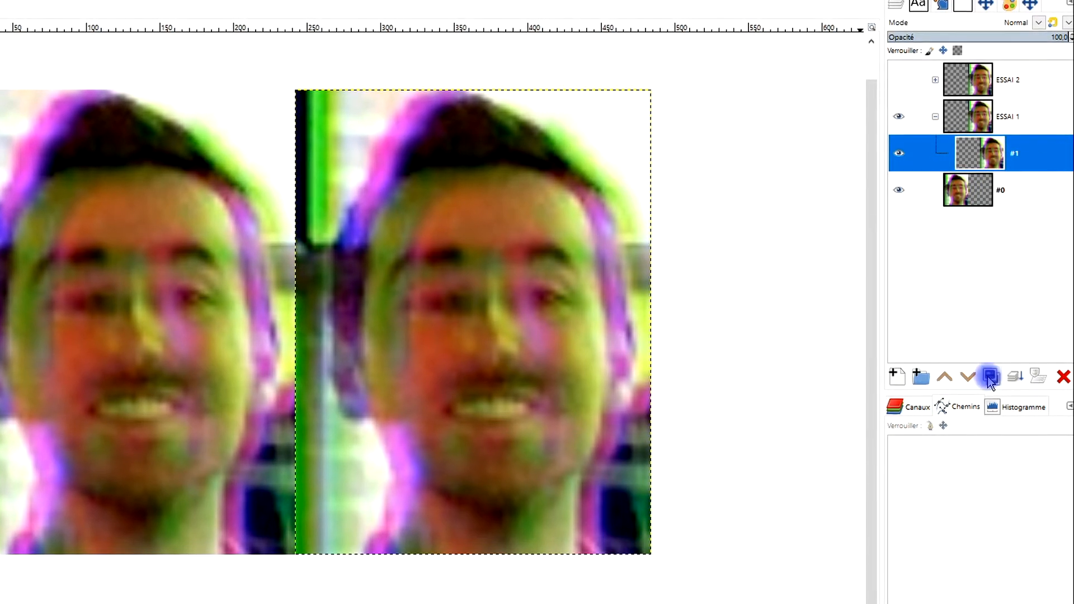
click(990, 379)
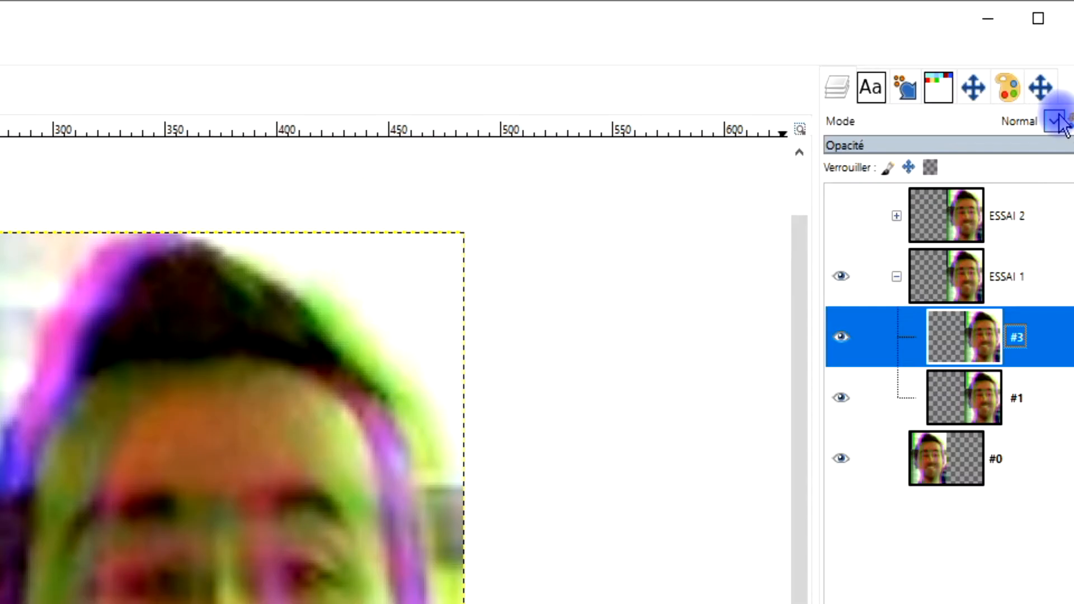
click(1039, 20)
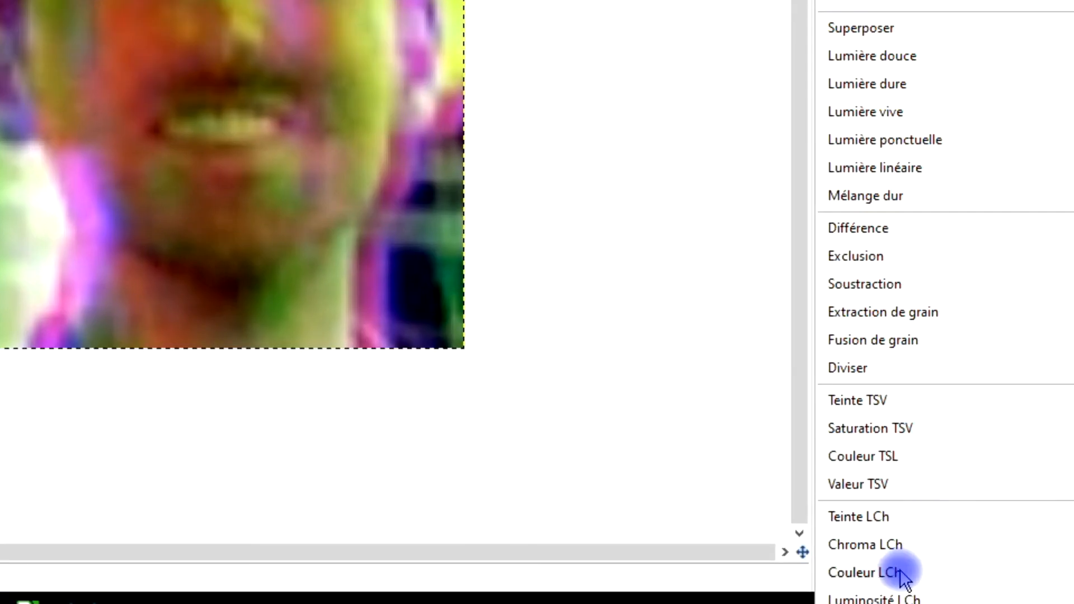
click(935, 573)
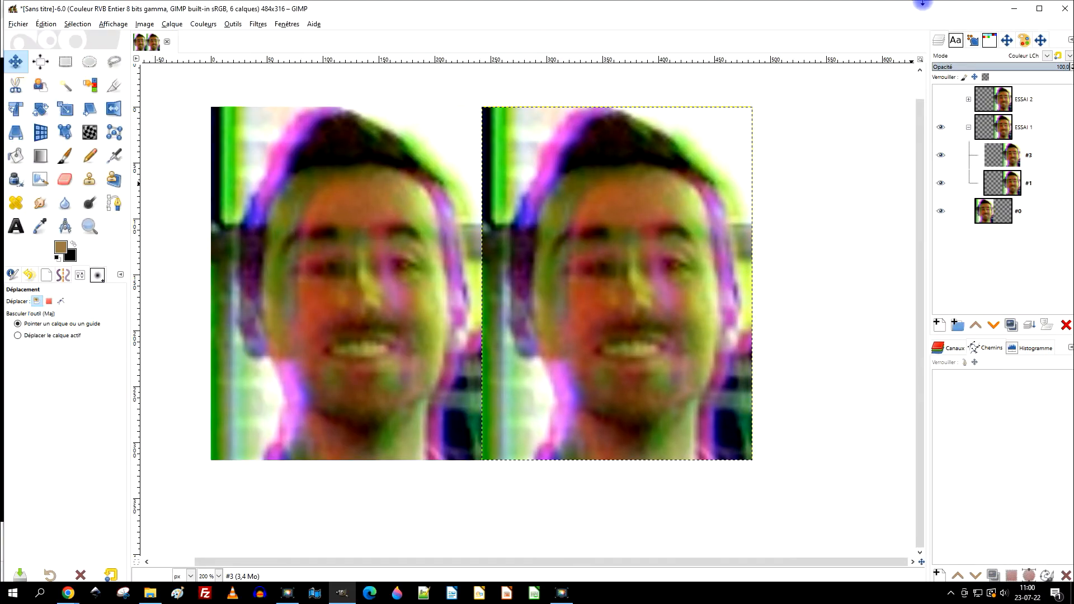
Apply a Gaussian blur (Flou gaussien) of about 39 in X and Y to the Couleur LCh layer.
click(258, 24)
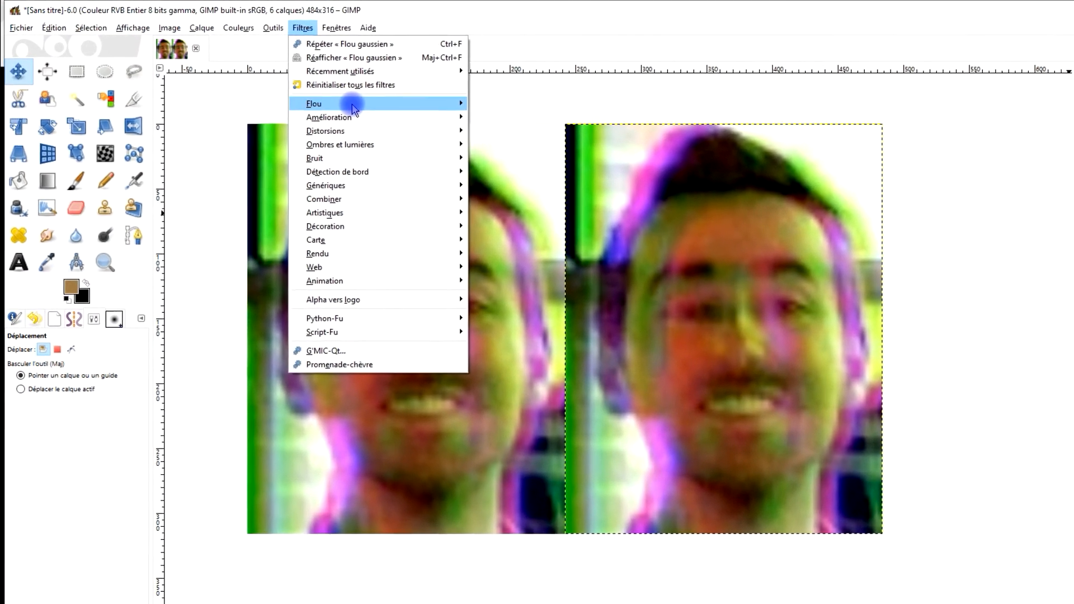
mouse_move(319, 98)
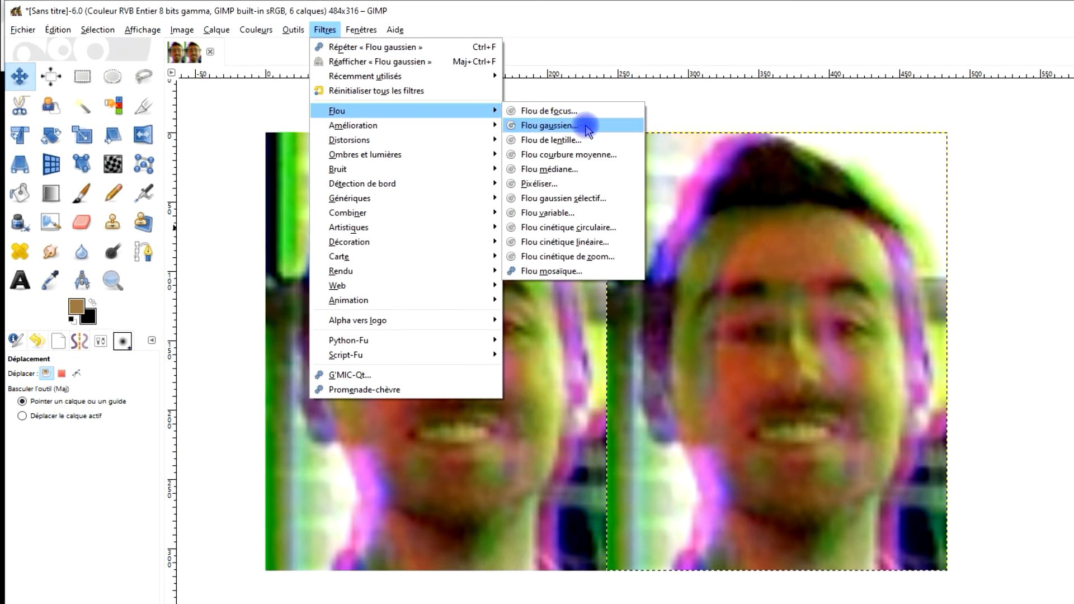
click(593, 128)
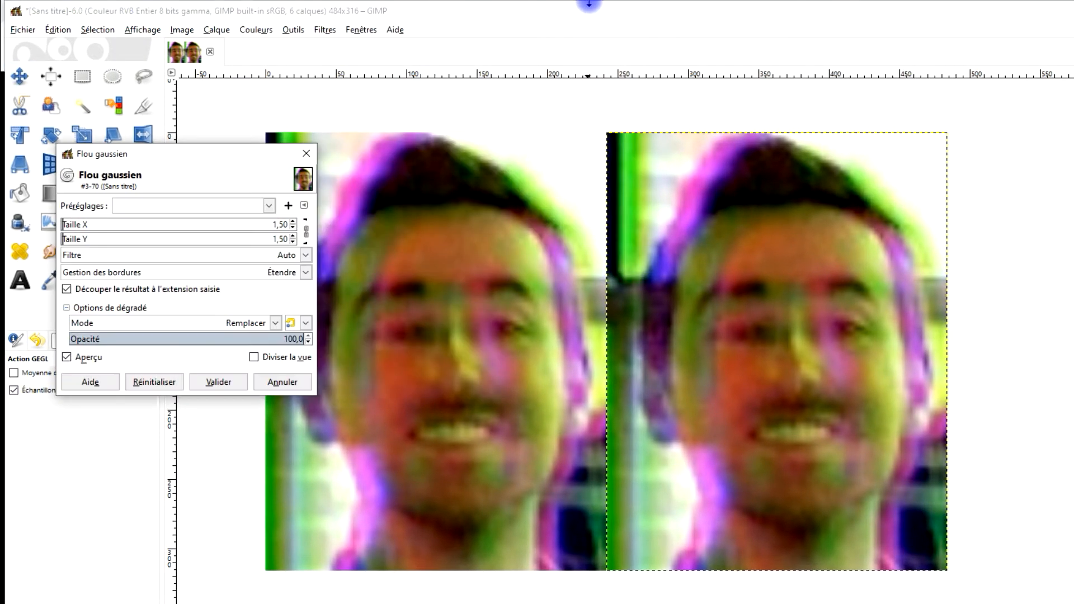
click(77, 225)
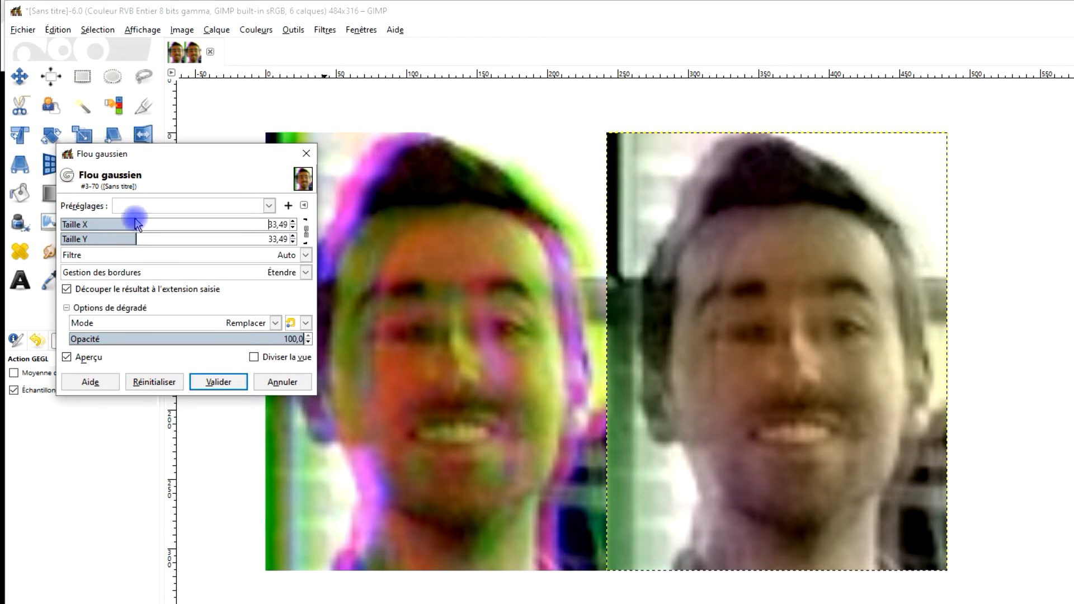
drag(134, 223, 135, 223)
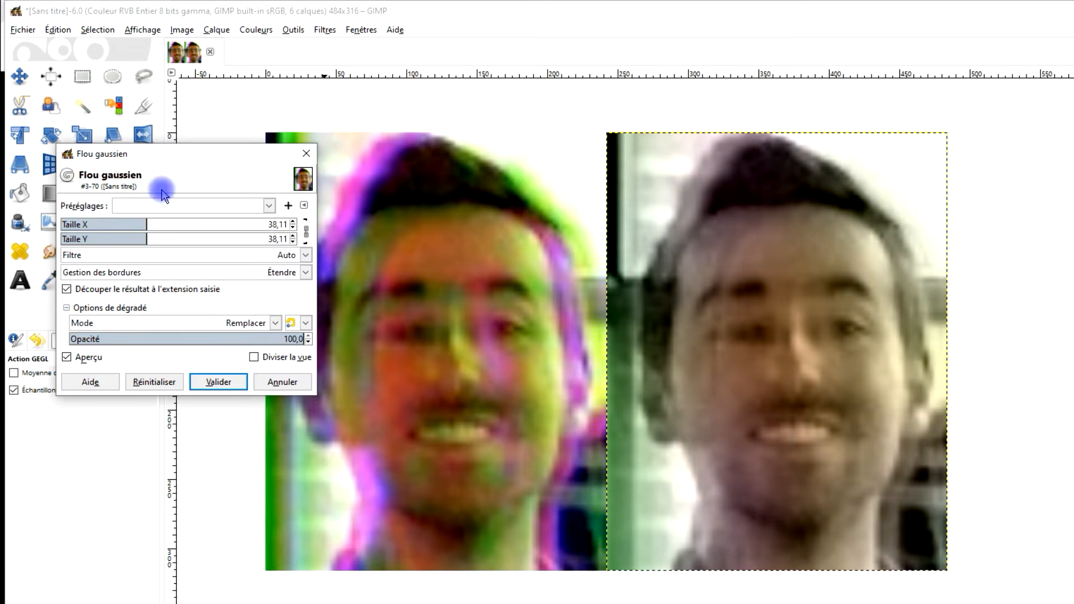
drag(144, 224, 137, 224)
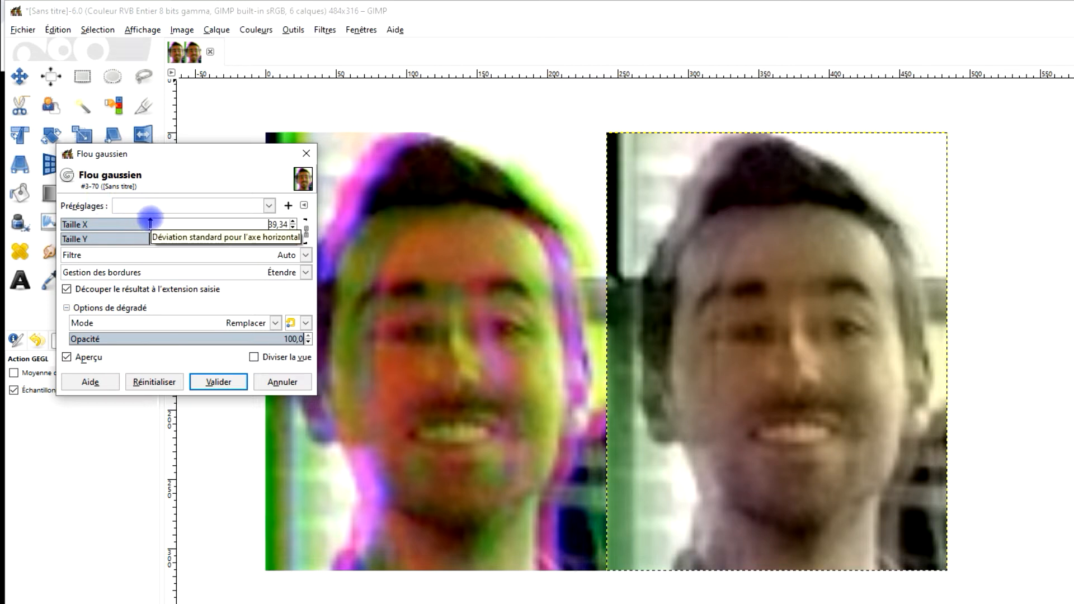
click(211, 383)
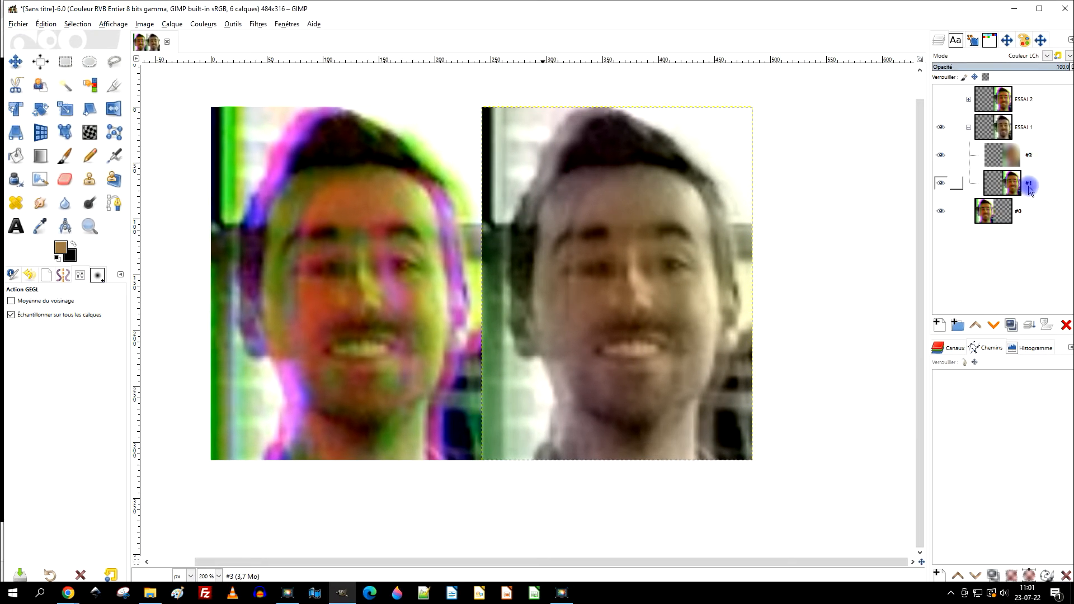
Rename the blurred layer as "#3 COULEUR LcH + flou gaussien" and widen the layer list to fit the full name.
click(1030, 157)
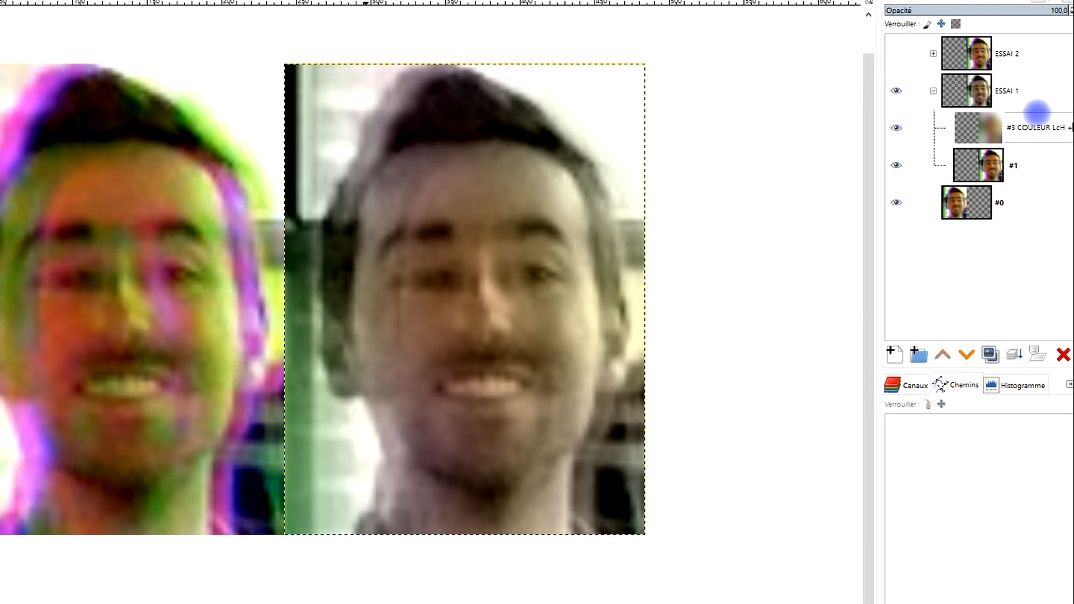
text(flou gaussien)
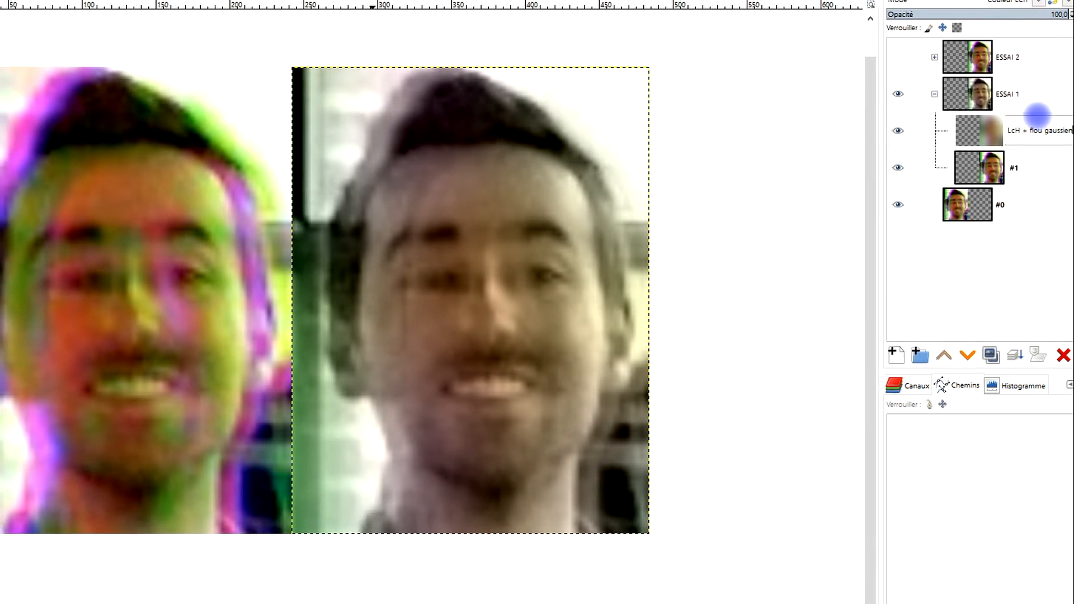
key(Return)
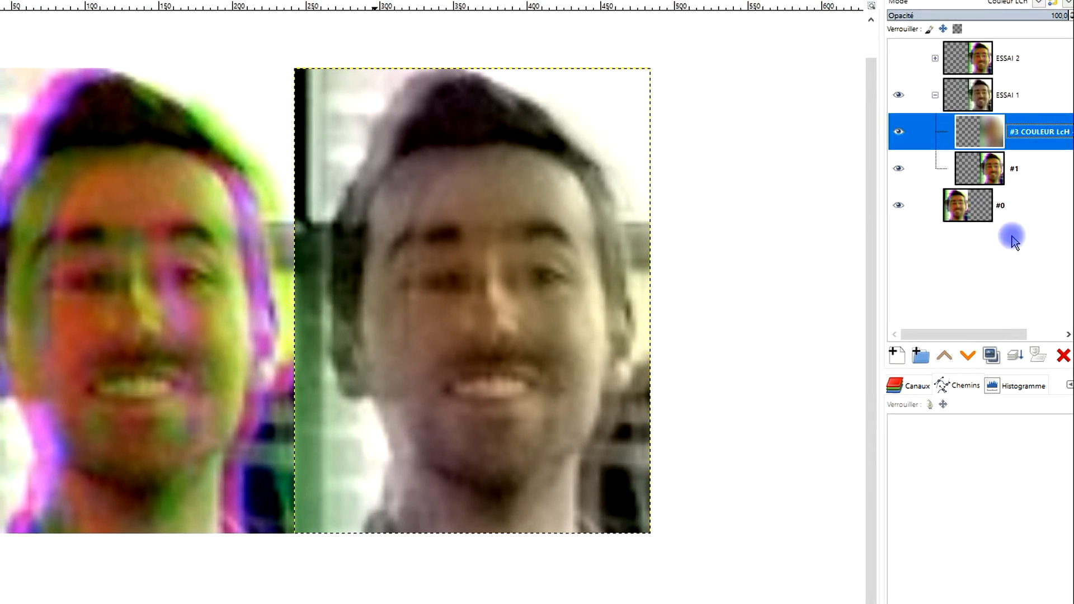
drag(881, 259, 703, 267)
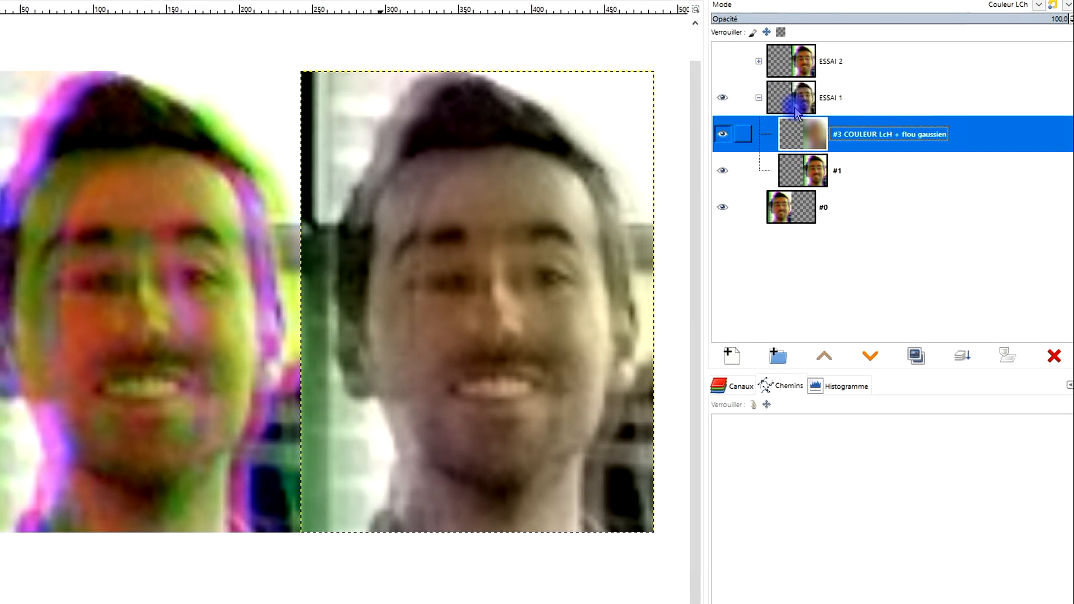
Collapse the ESSAI 1 group, expand the ESSAI 2 group and make it visible.
click(759, 100)
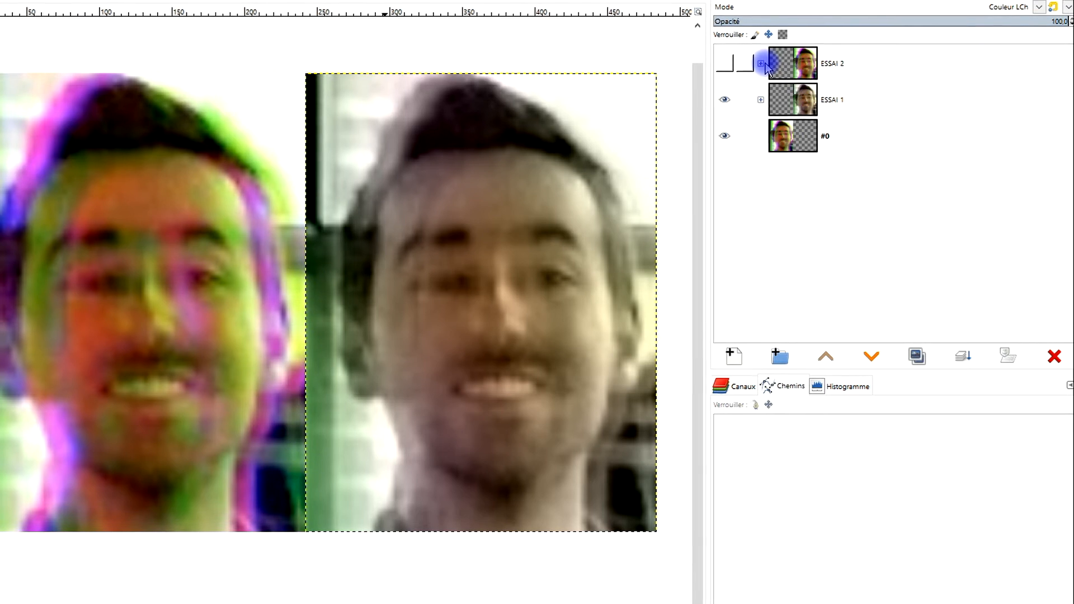
click(760, 63)
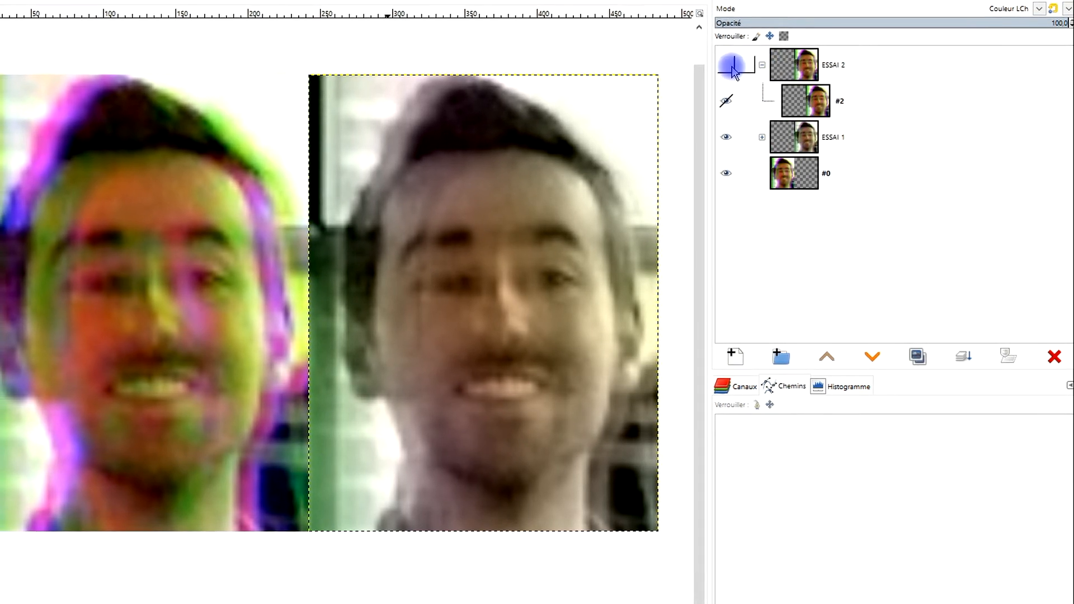
click(729, 67)
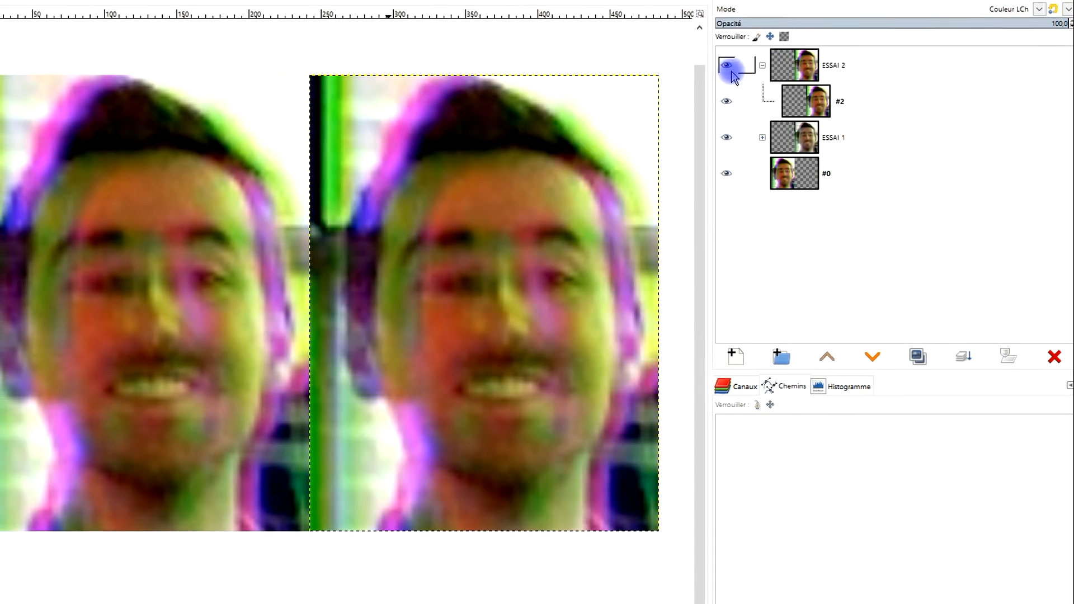
Duplicate layer #2 in the ESSAI 2 group and select the copy.
click(842, 101)
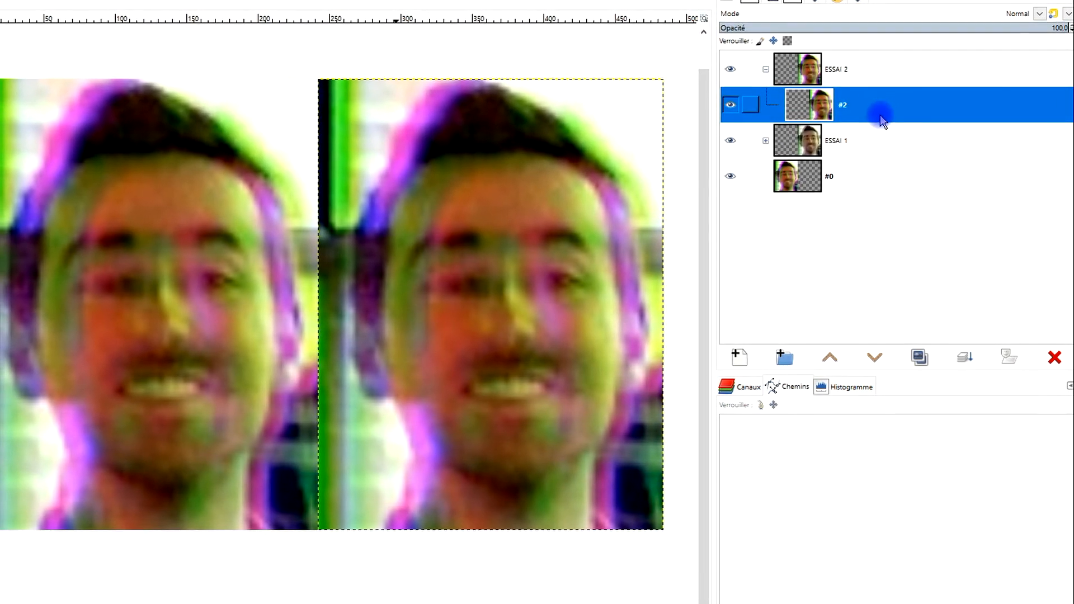
click(919, 358)
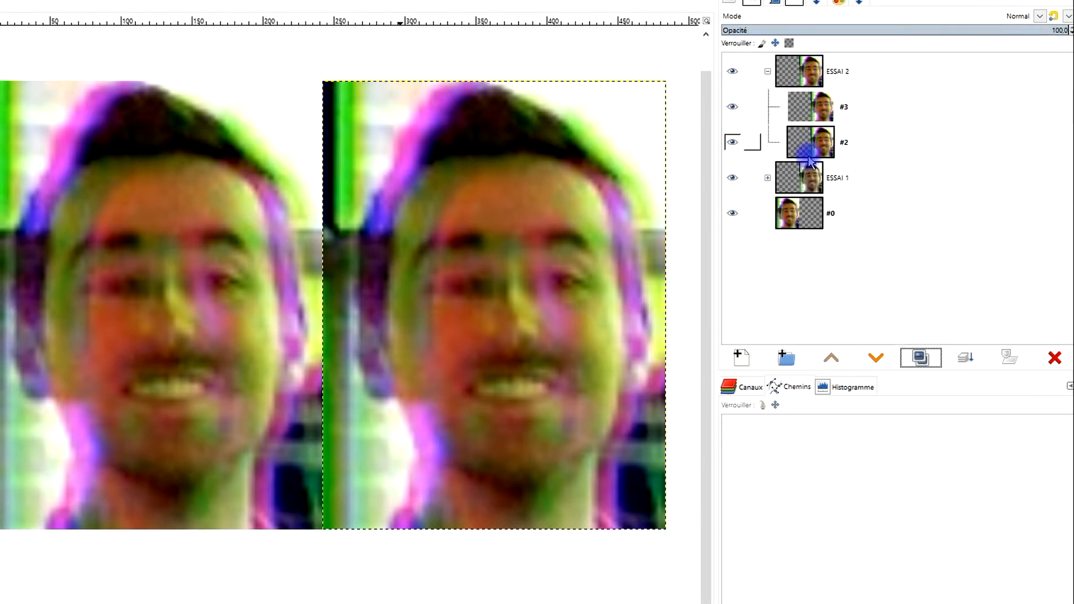
click(816, 121)
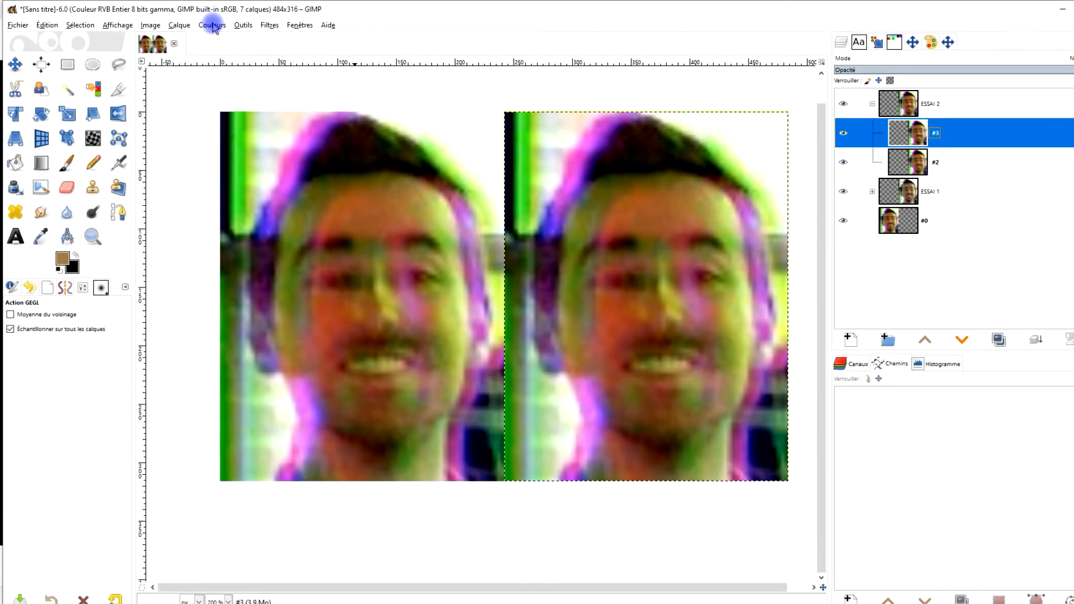
Desaturate layer #3 using Teinte-Chroma with Chrominance -100 and set its blending mode to Assombrir seulement.
click(203, 24)
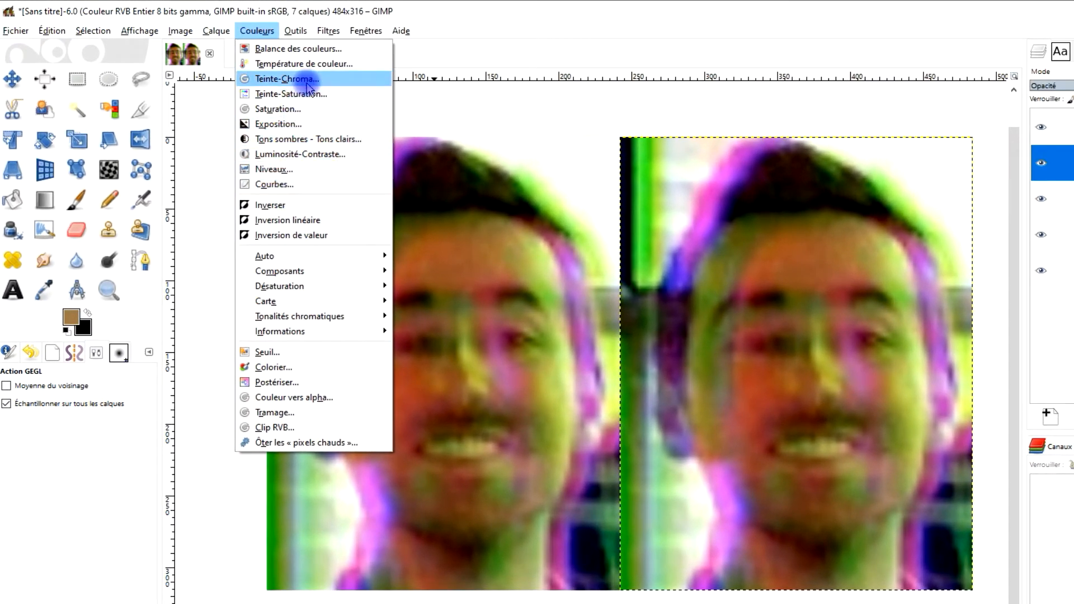
click(307, 81)
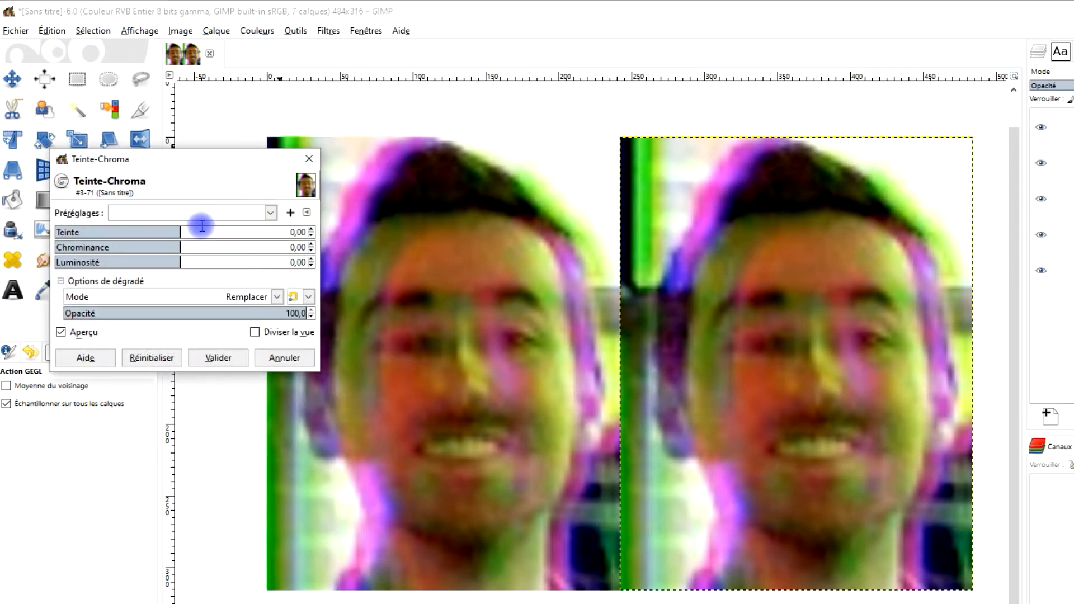
drag(178, 247, 18, 249)
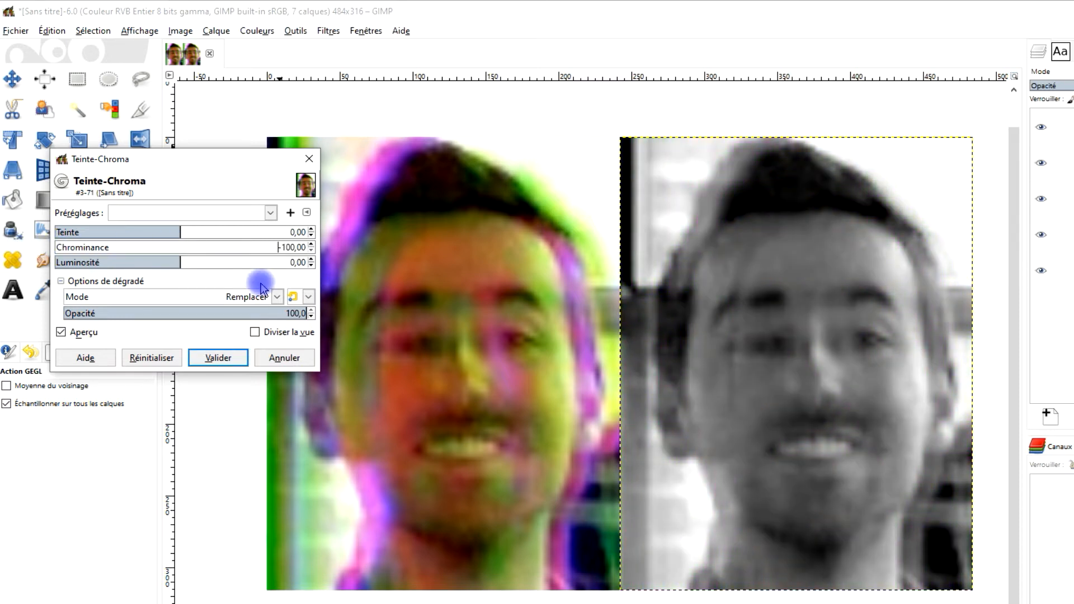
click(228, 358)
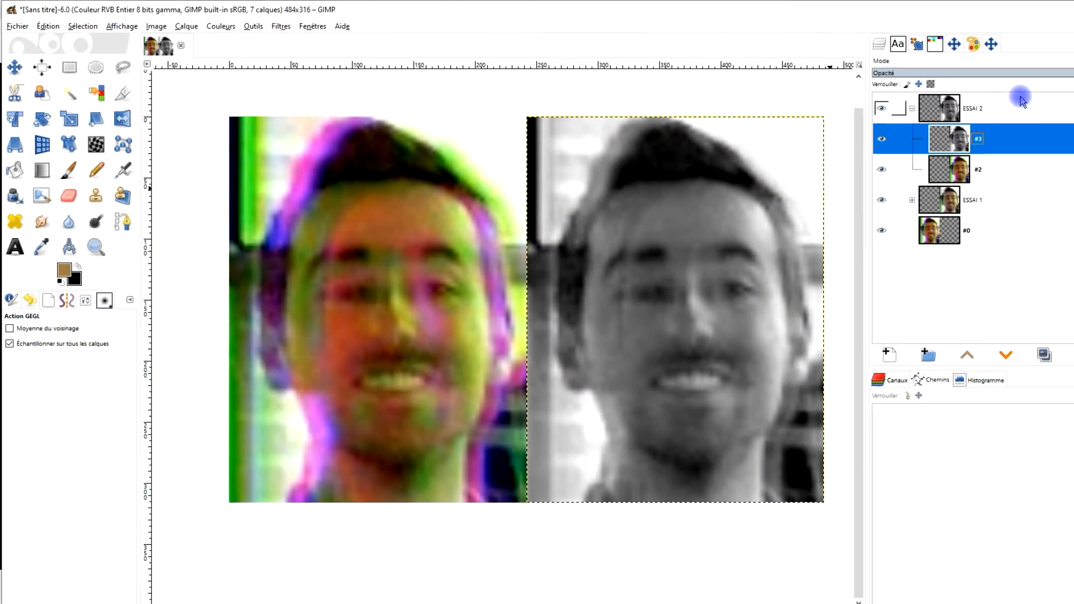
click(1006, 57)
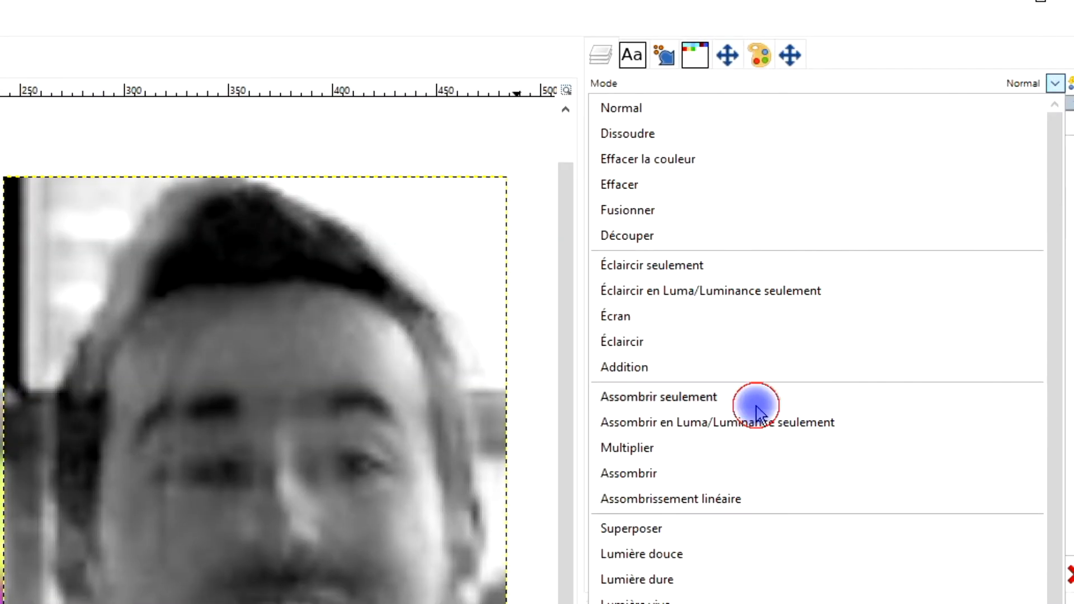
click(887, 229)
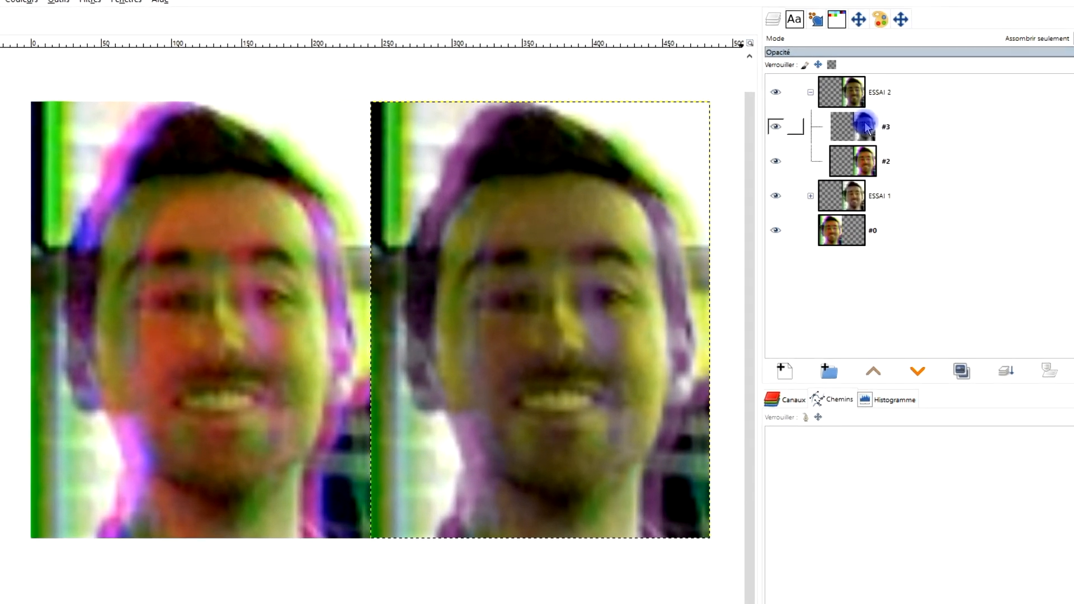
Create a new layer from the visible image at the top of ESSAI 2, hiding layer #0 while doing so.
right_click(867, 128)
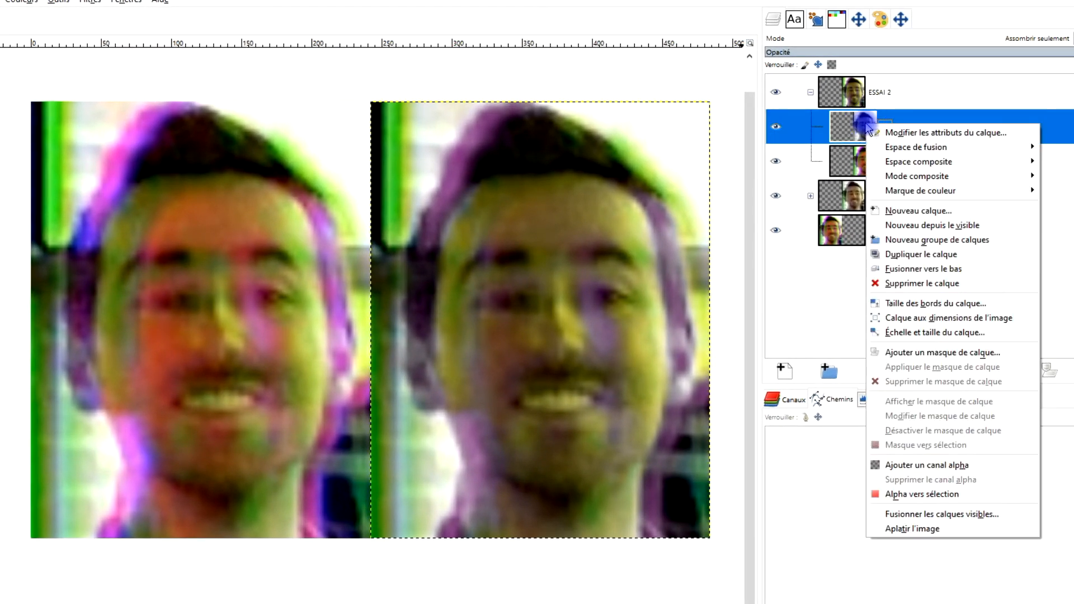
click(775, 231)
right_click(863, 132)
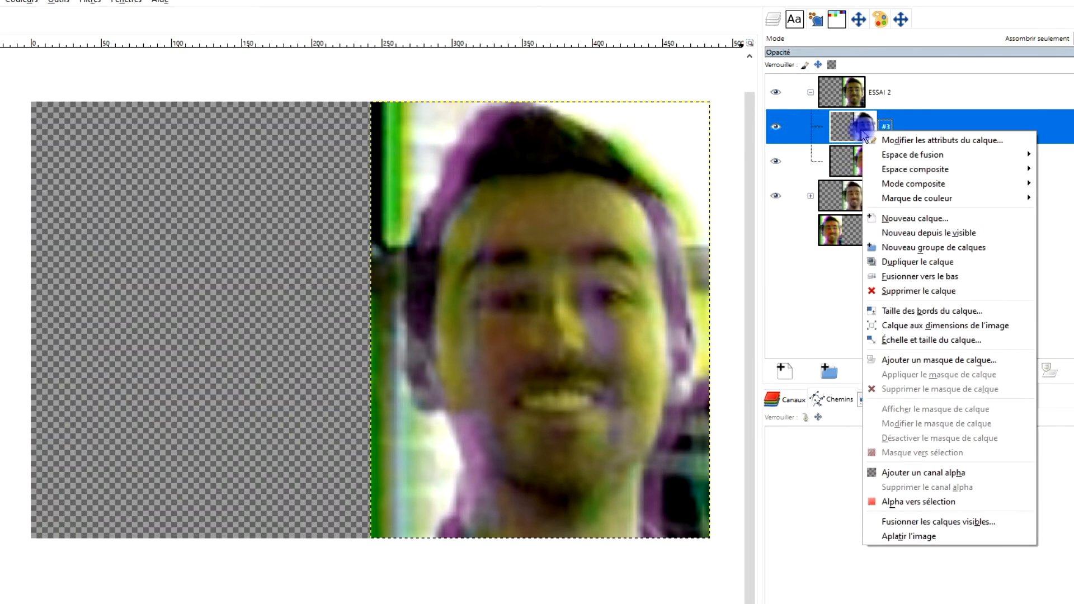
click(967, 233)
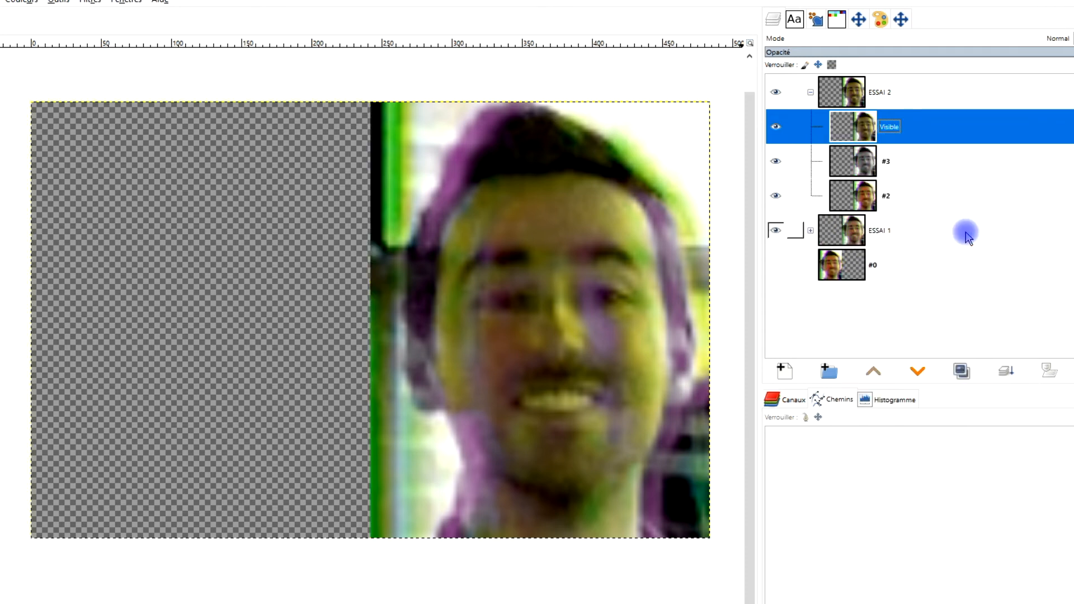
double_click(890, 129)
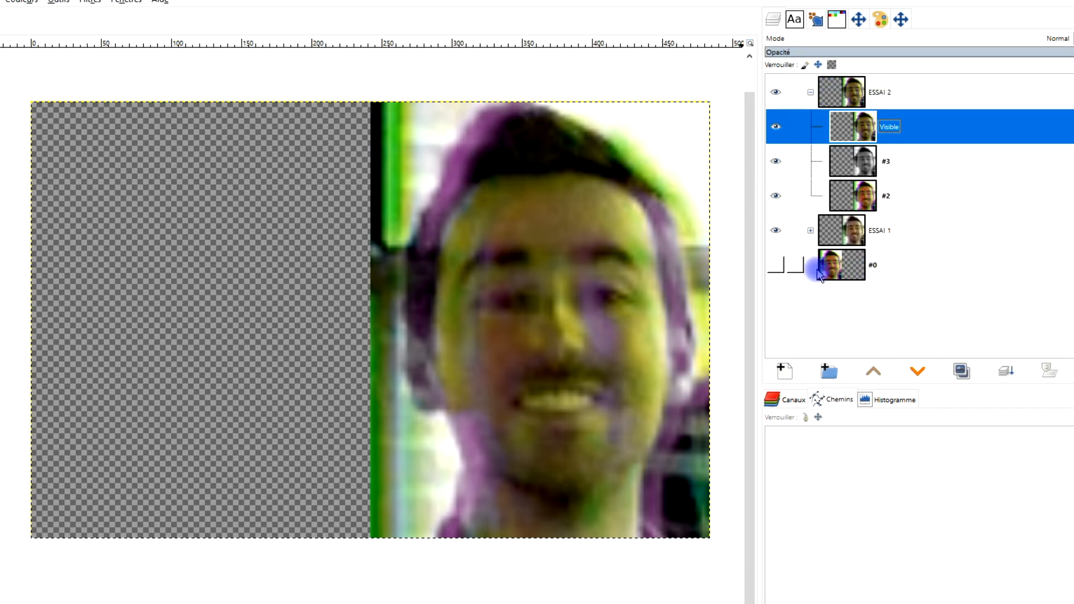
click(776, 265)
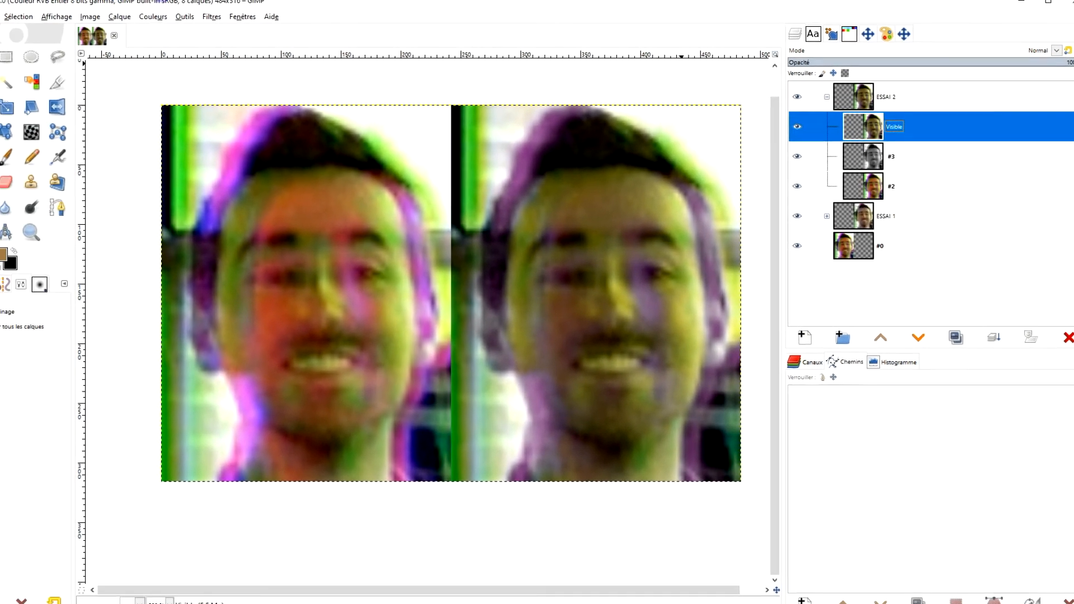
Adjust the Visible layer with Teinte-Chroma, setting Teinte to about -30 and Luminosité to about 7.
click(153, 16)
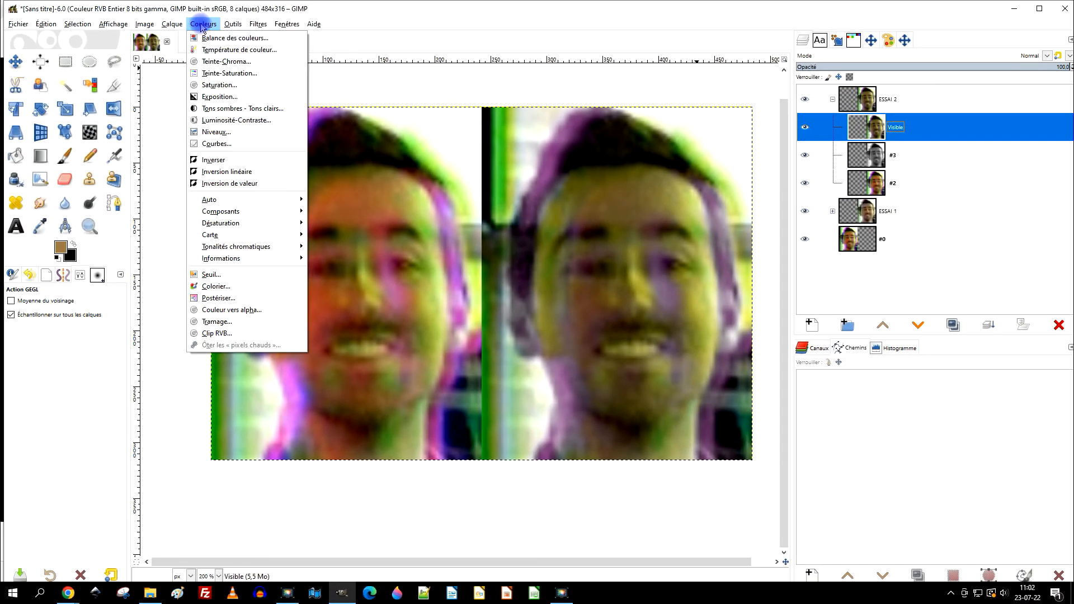
click(217, 63)
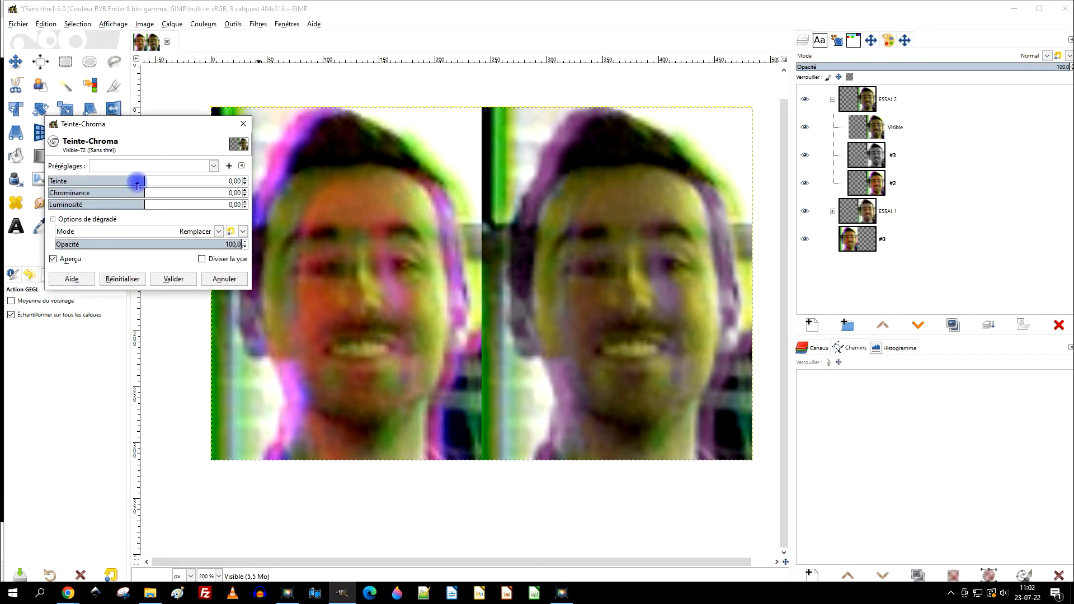
drag(143, 180, 135, 180)
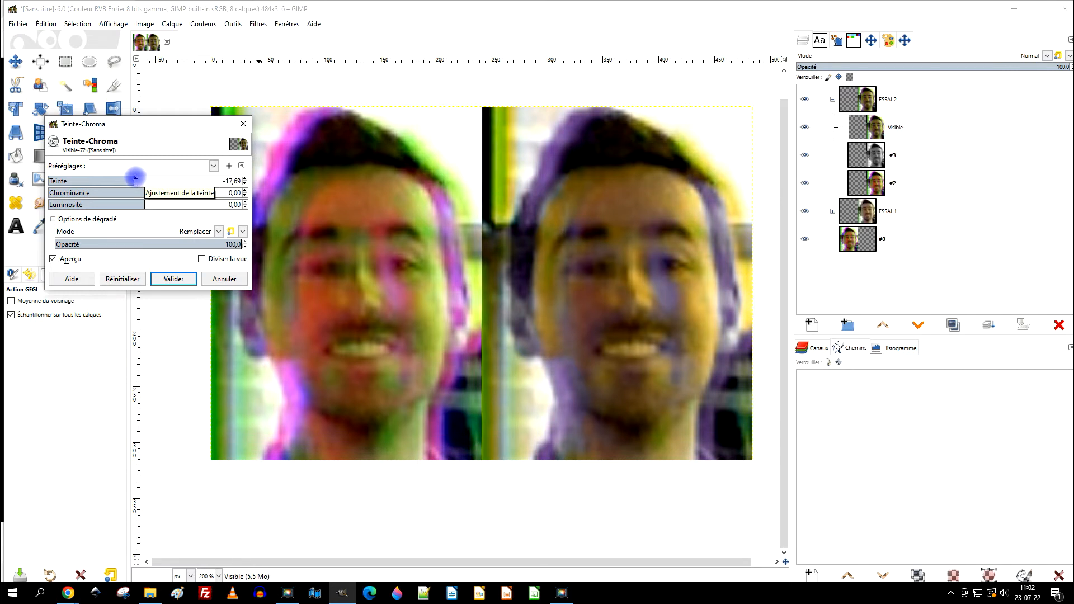
click(138, 204)
drag(137, 204, 128, 180)
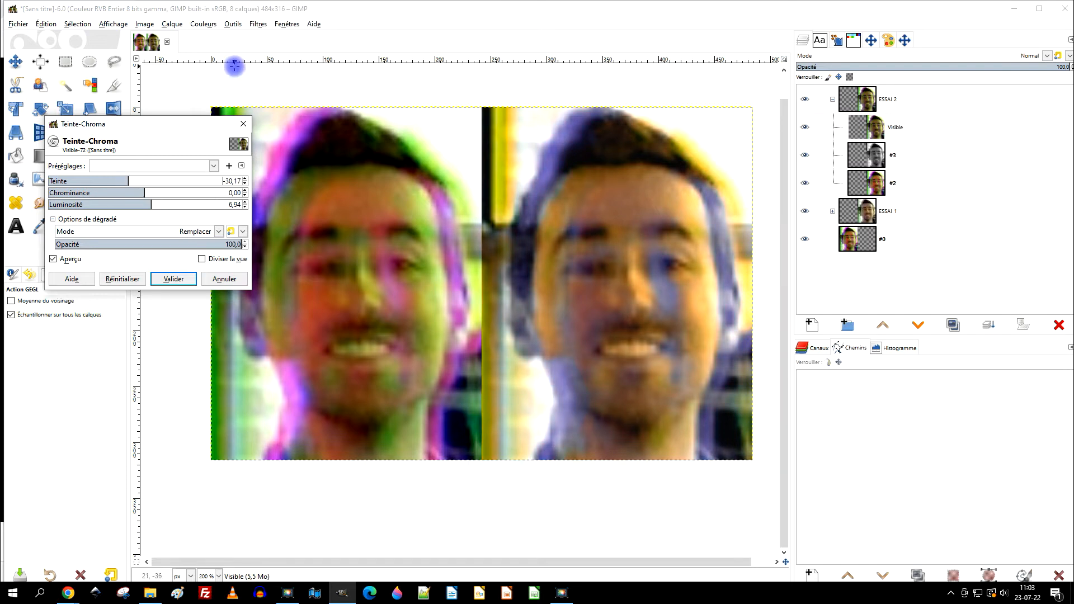
click(173, 281)
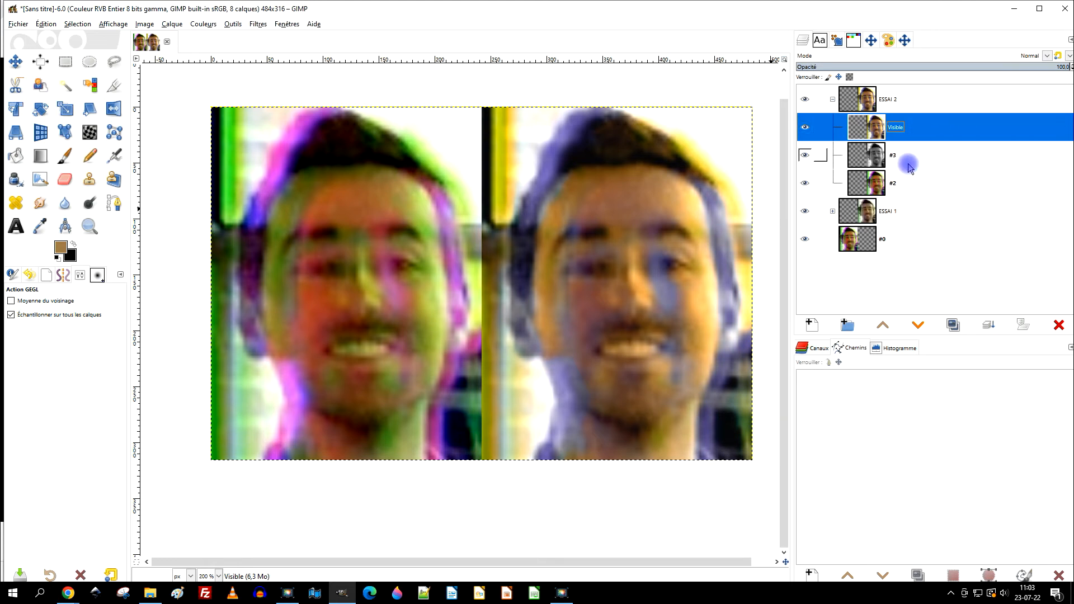
Rename layer #3 in ESSAI 2 as "#3 assombrir seulement + teinte et chroma".
double_click(894, 155)
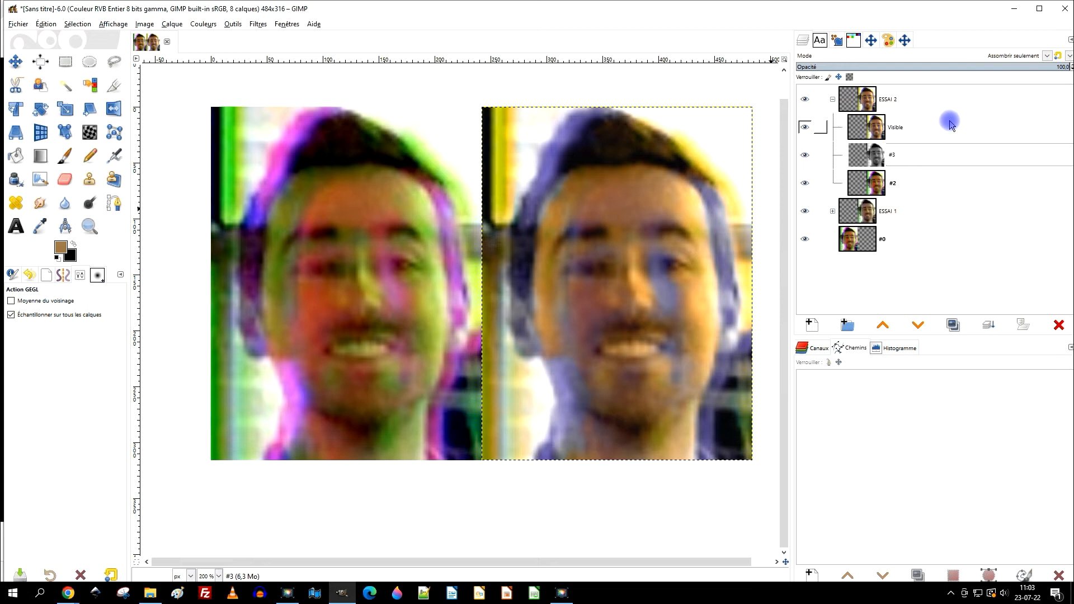
text(asso)
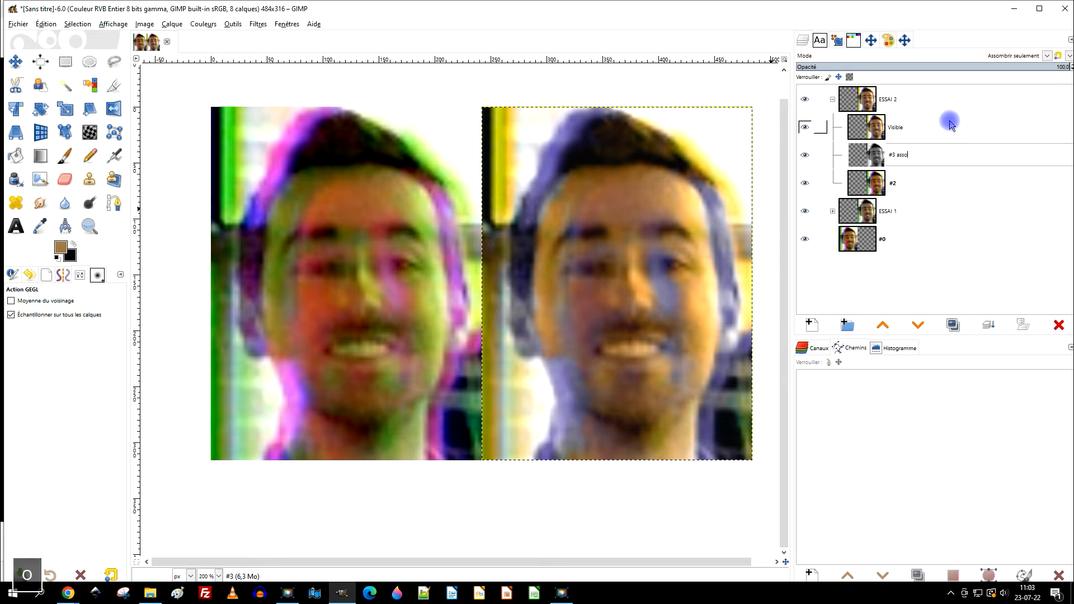
text(mbrir seulement + teinte et ch)
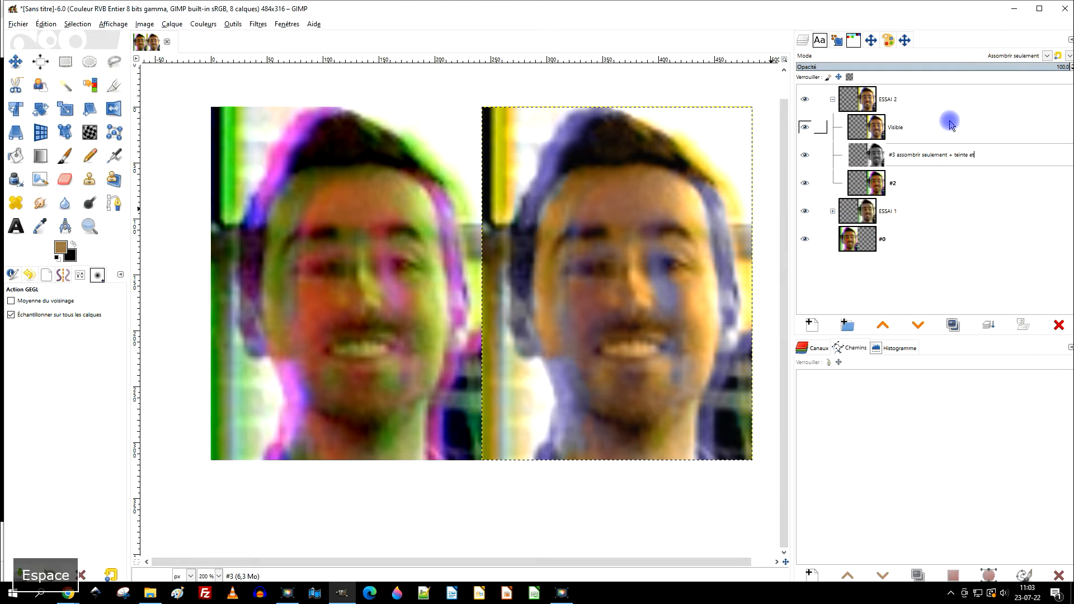
key(BackSpace)
key(BackSpace)
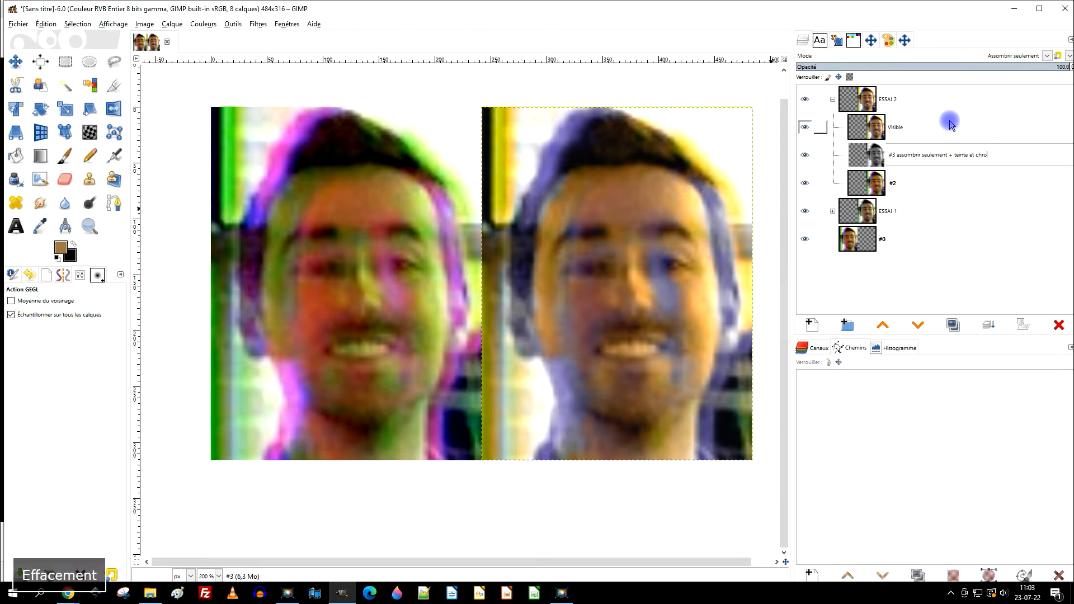
text(ma)
key(Return)
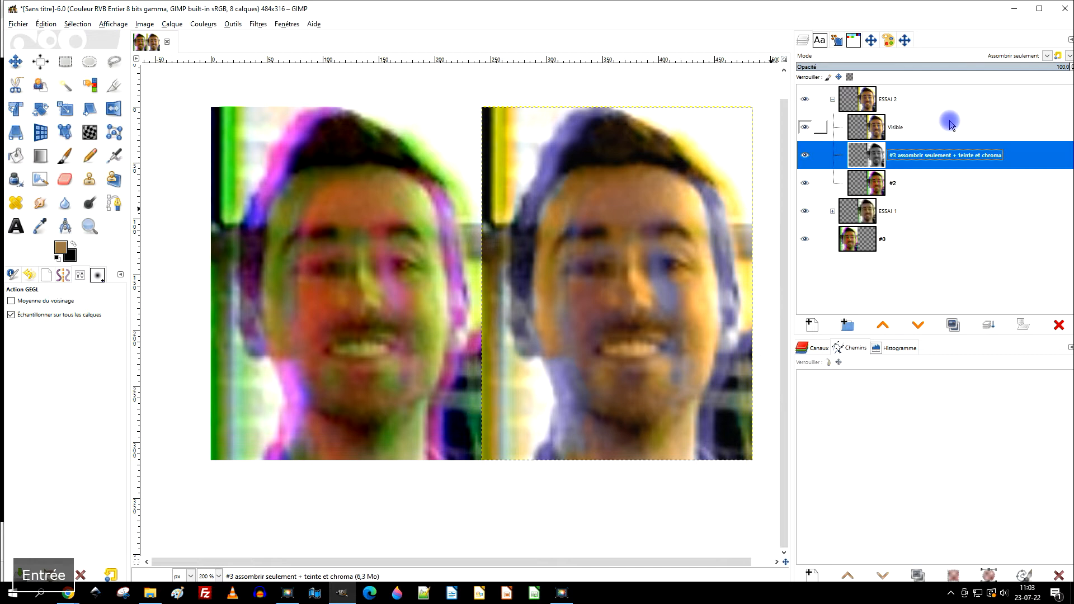
Rename the Visible layer as "Visible + teinte et chroma".
double_click(892, 129)
click(913, 126)
text(+ tein)
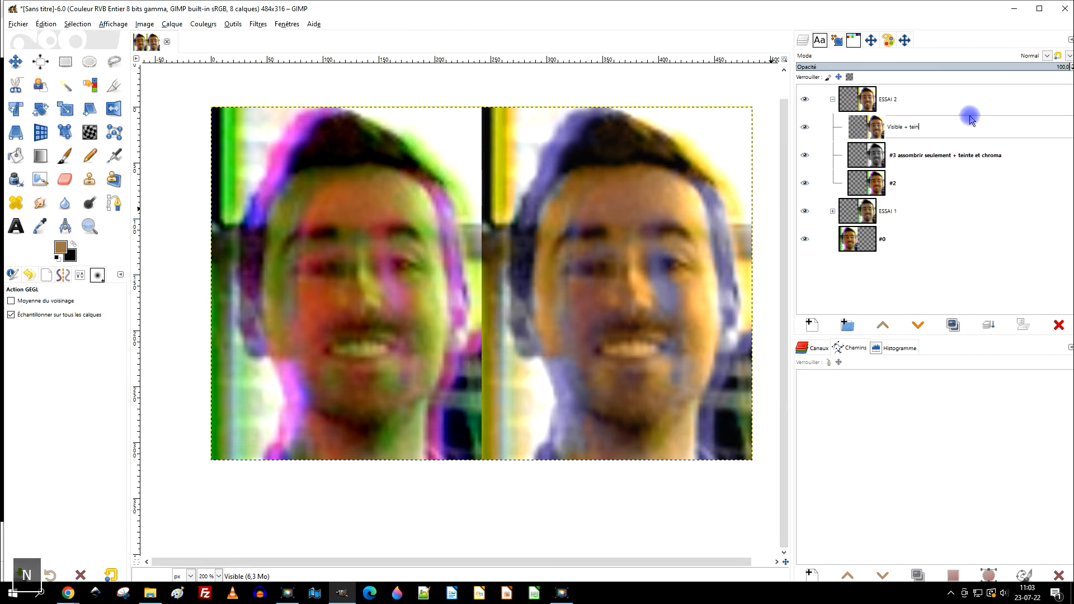
text(te et chroma)
key(Return)
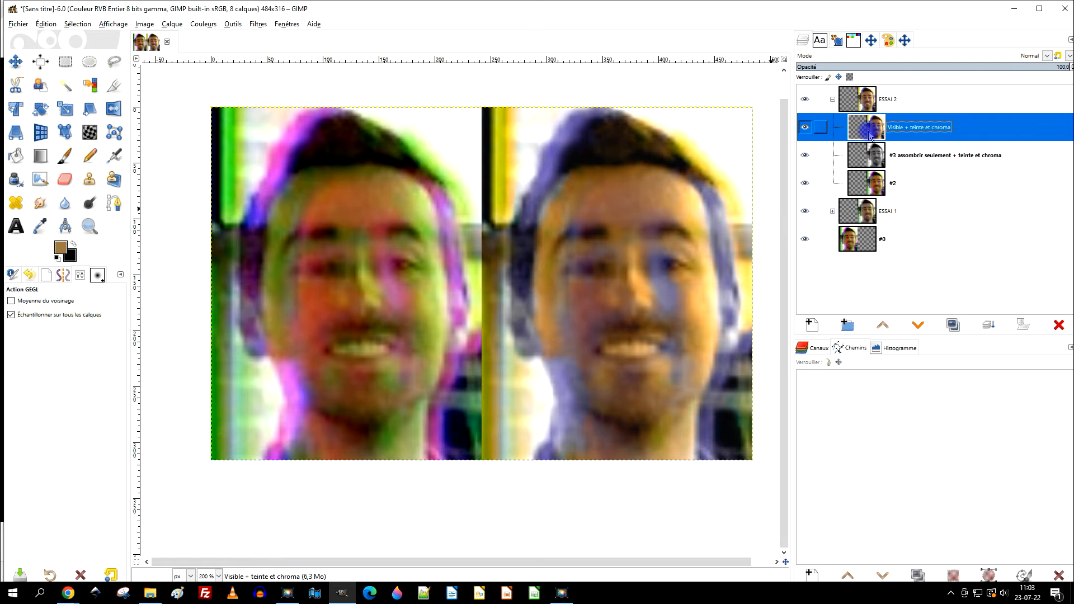
Duplicate the "Visible + teinte et chroma" layer and name the copy "visible + couleur LcH + gaussien".
click(953, 326)
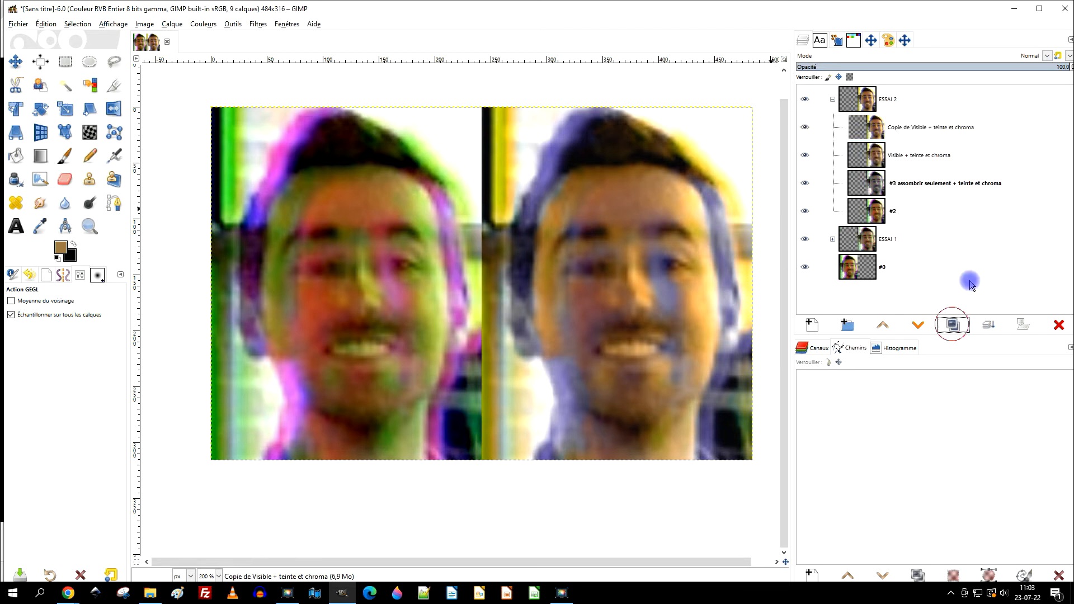
double_click(918, 135)
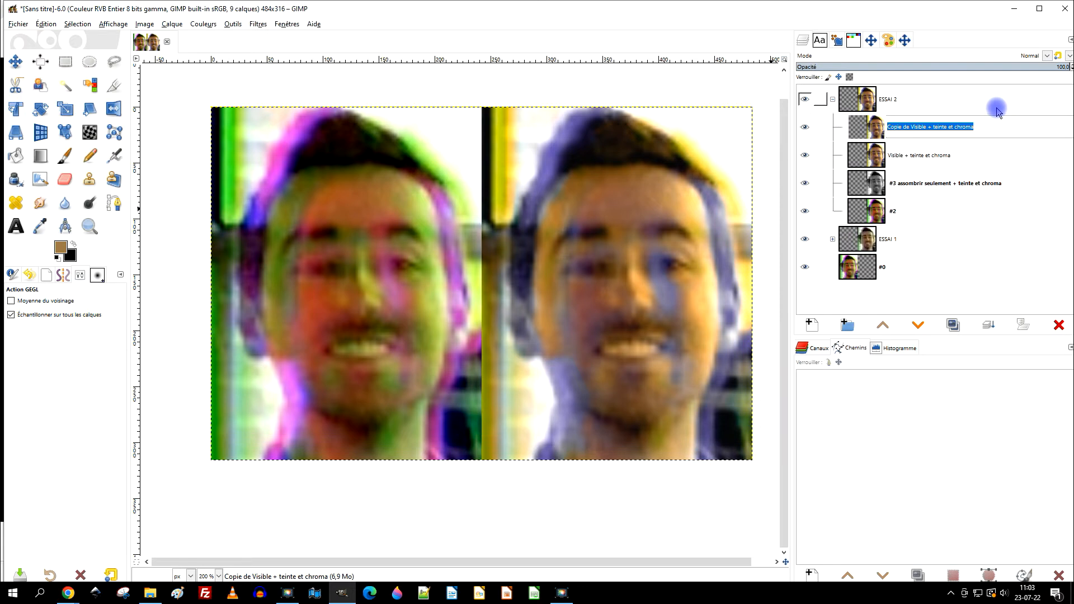
text(visible )
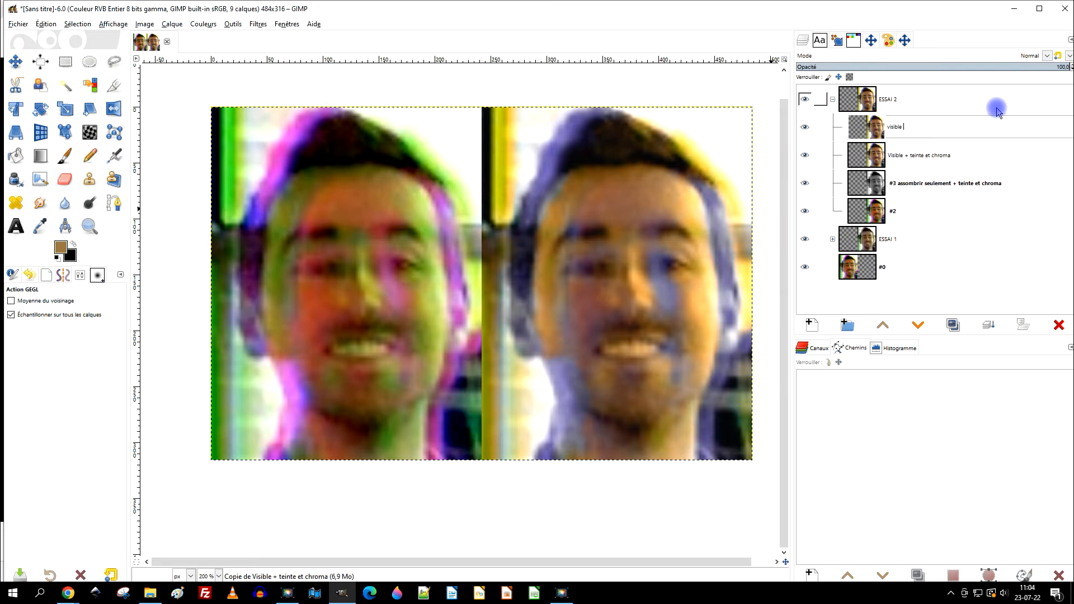
text(+)
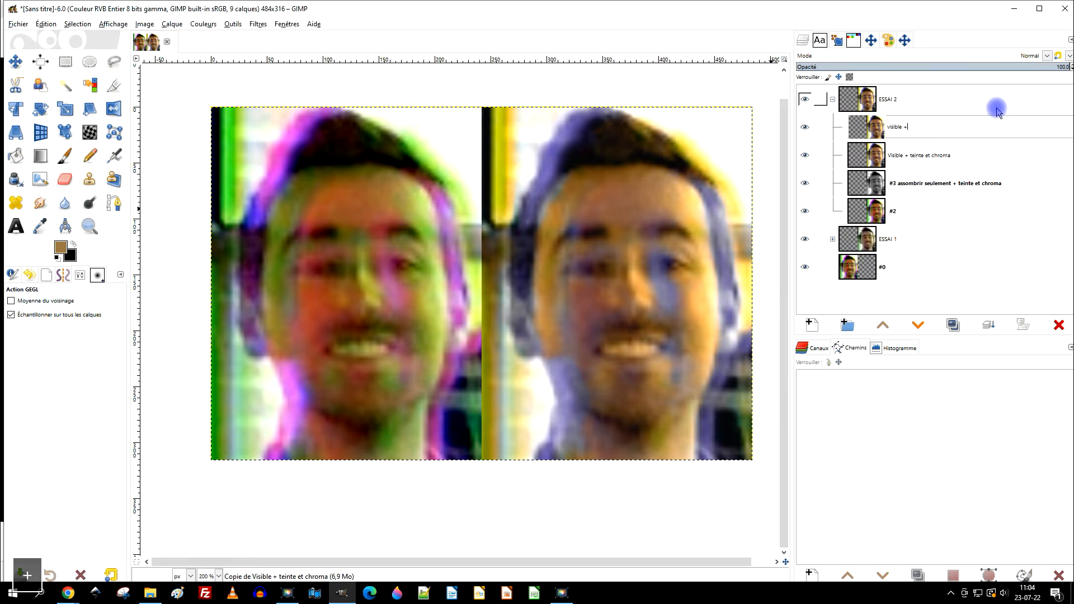
text( essai)
key(BackSpace)
key(BackSpace)
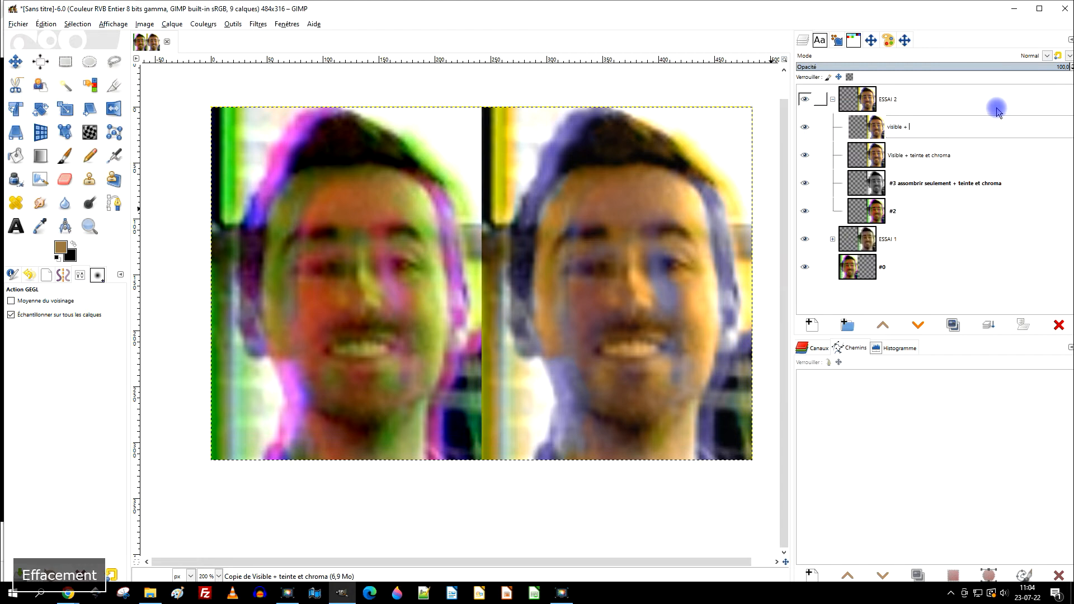
key(BackSpace)
text(cou)
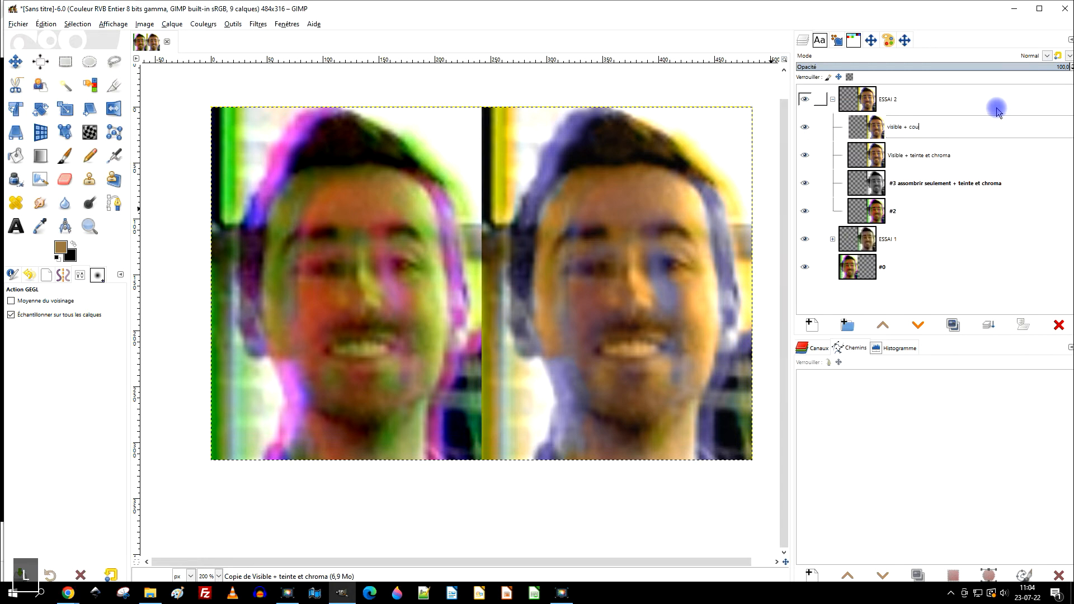
text(leur LcH + gaussien)
key(Return)
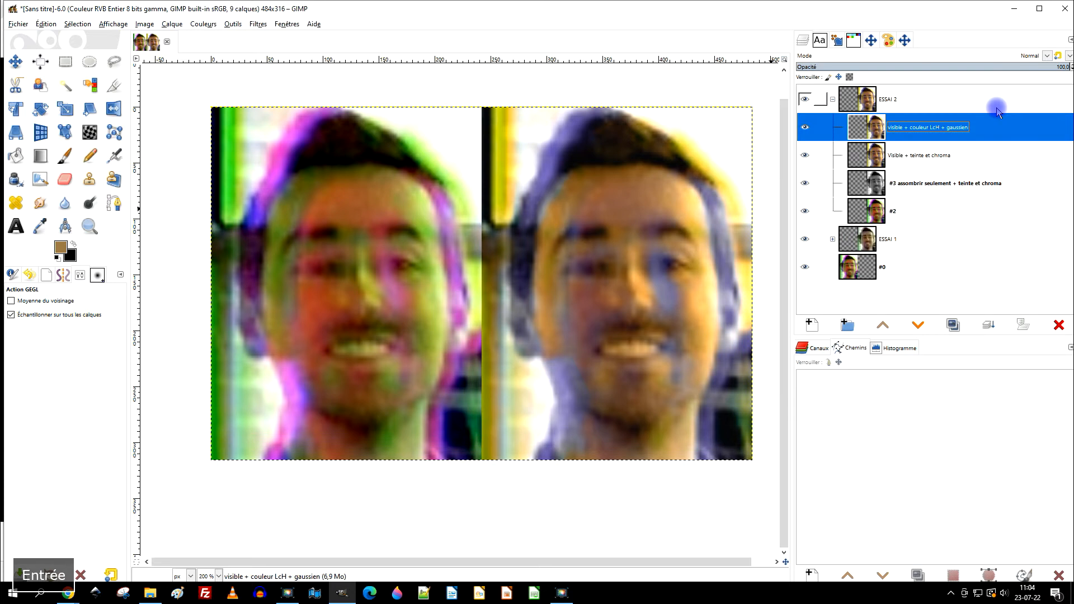
Correct the copy's name to "visible + couleur LcH + flou gaussien" and set its blend mode to Couleur LCh.
double_click(935, 121)
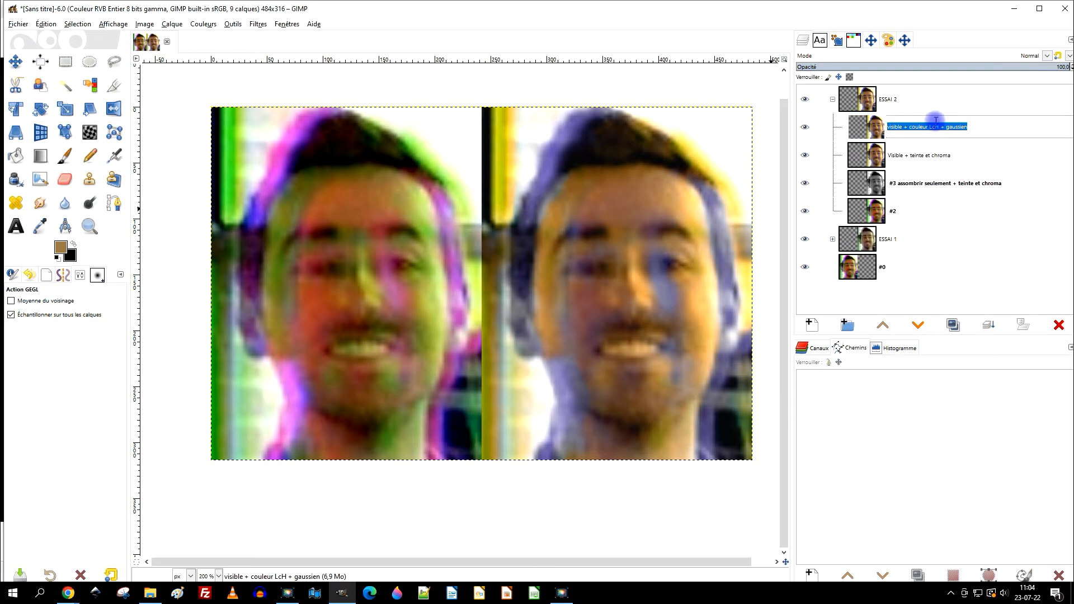
click(946, 127)
text(flou)
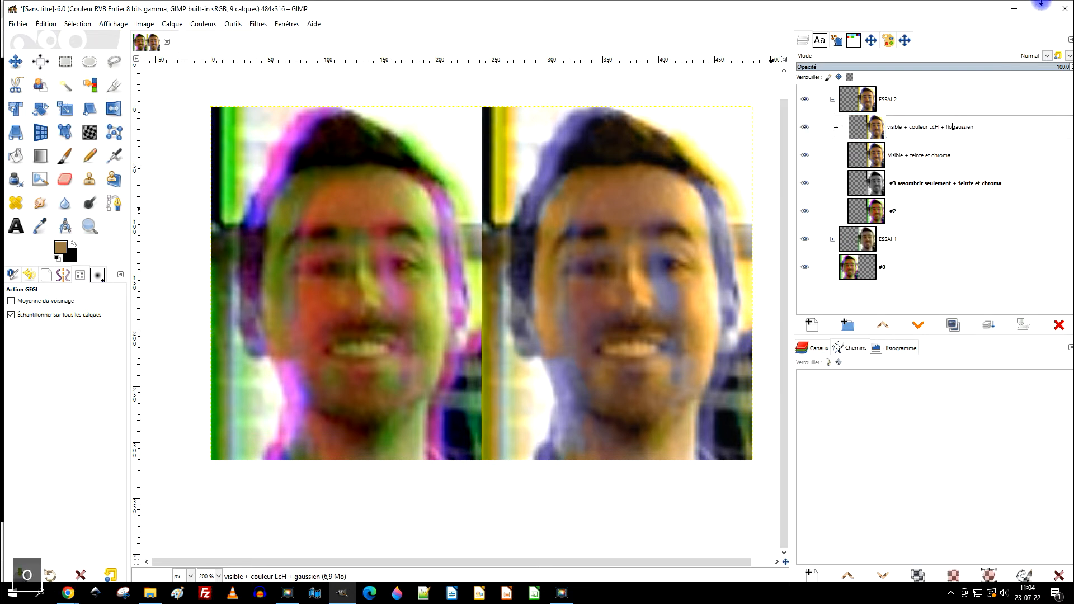
key(Return)
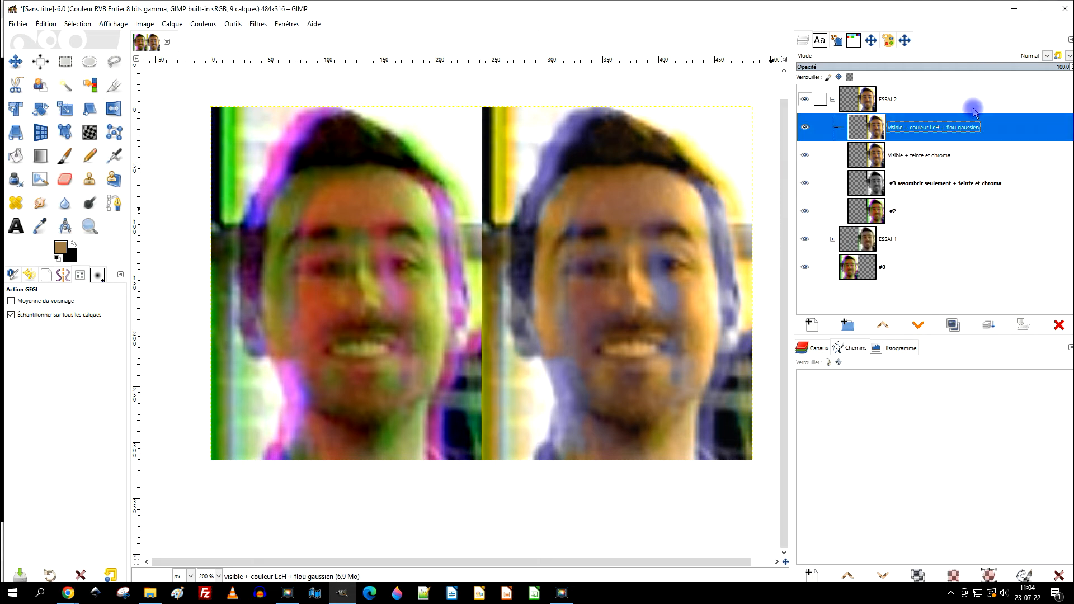
click(980, 55)
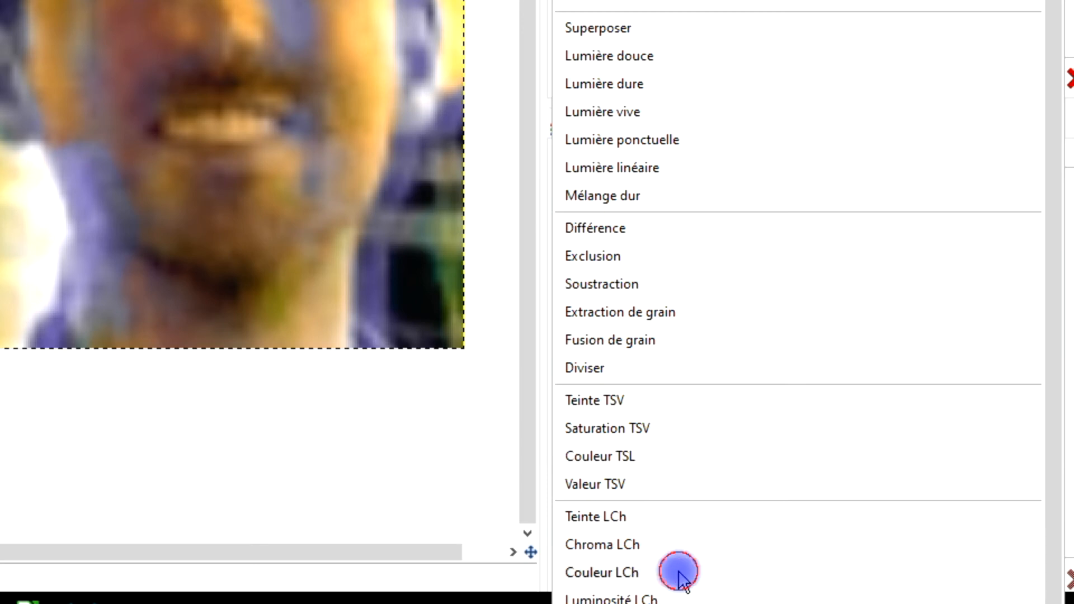
click(679, 573)
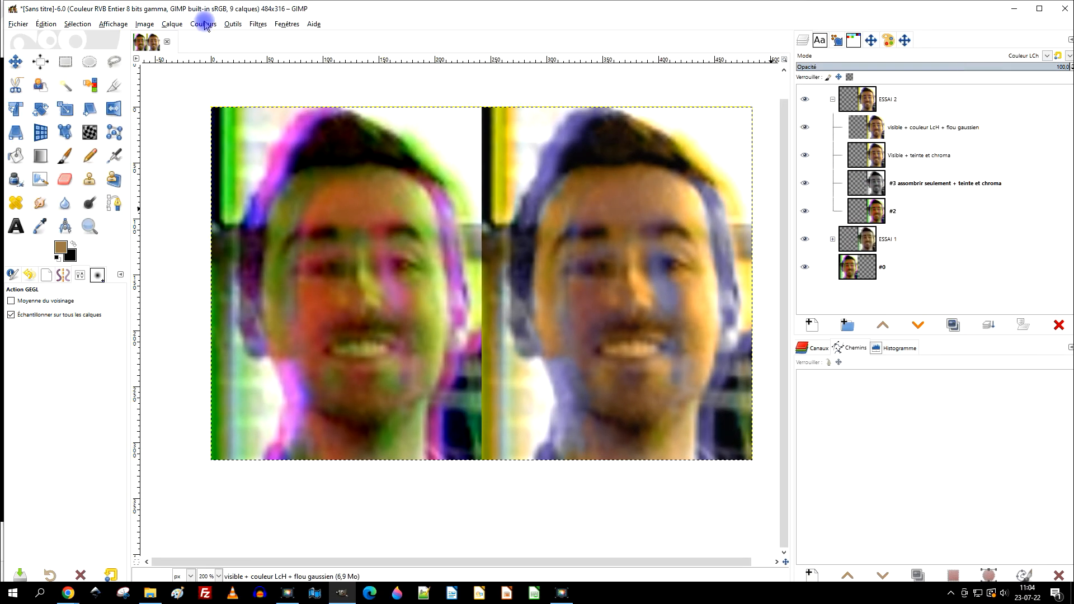
Apply a Flou gaussien of about 15.33 in X and Y to the Couleur LCh layer, comparing the preview on and off.
click(258, 27)
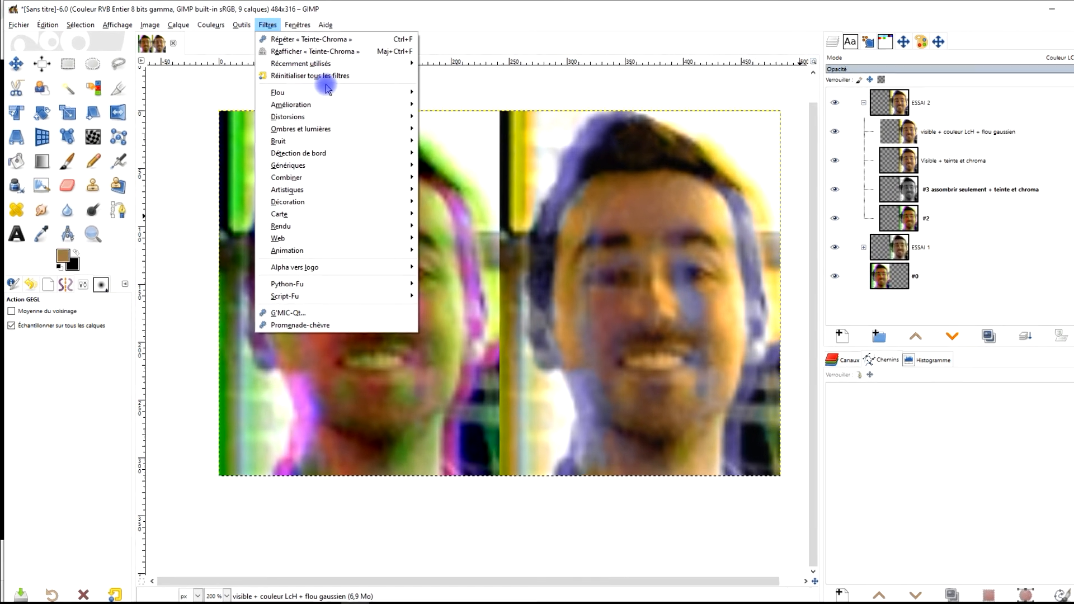
mouse_move(308, 90)
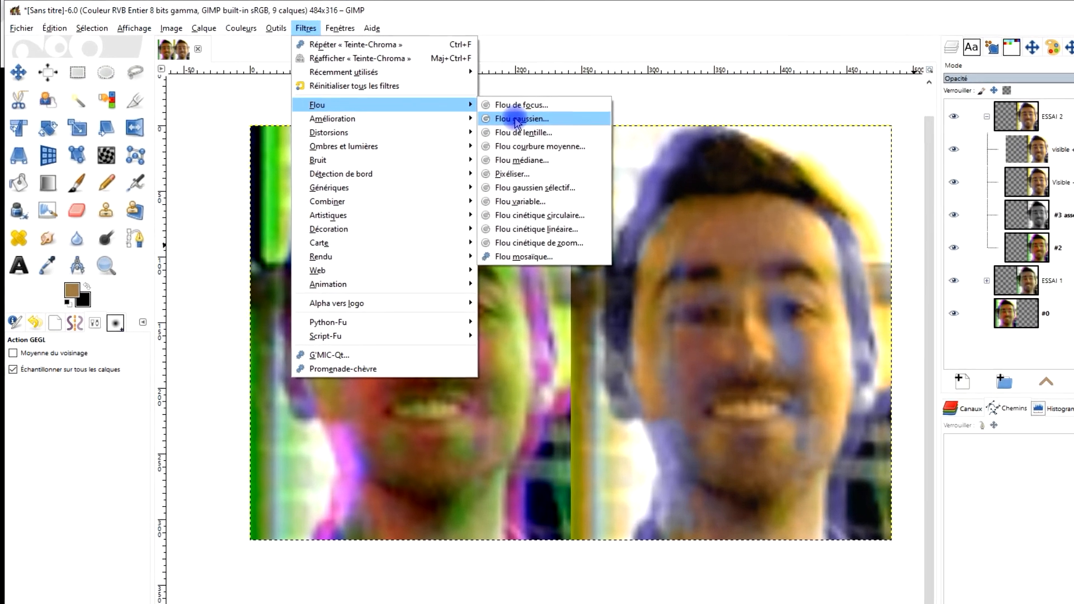
click(516, 119)
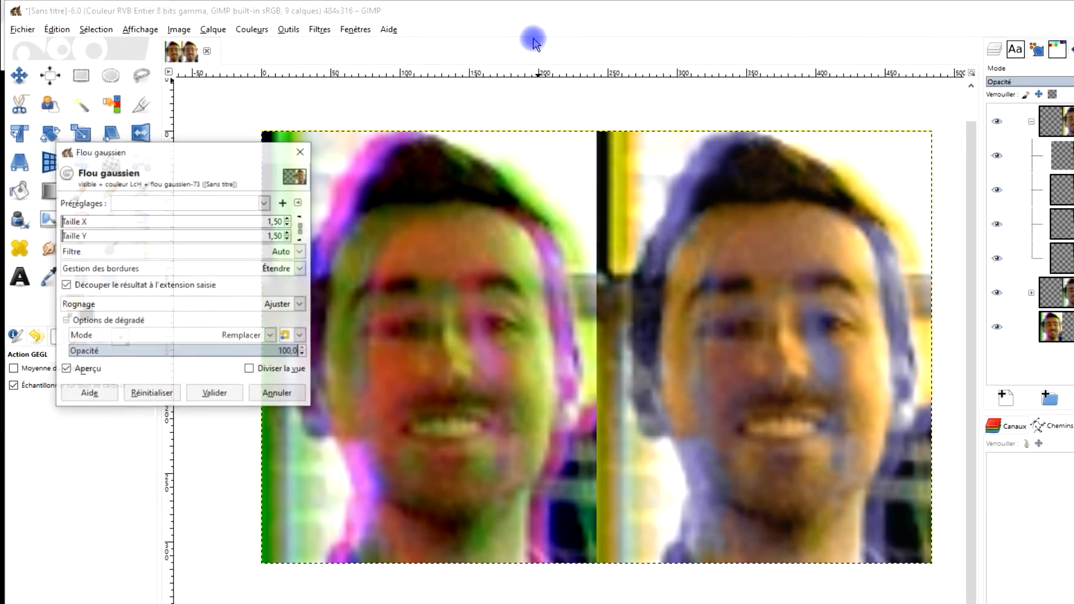
click(69, 213)
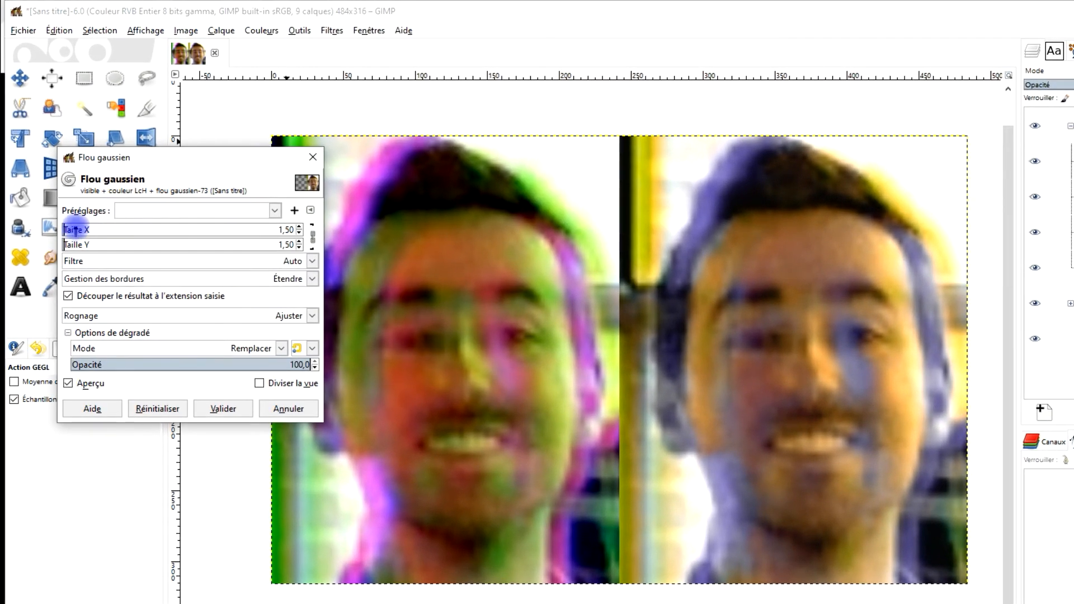
drag(76, 230, 105, 230)
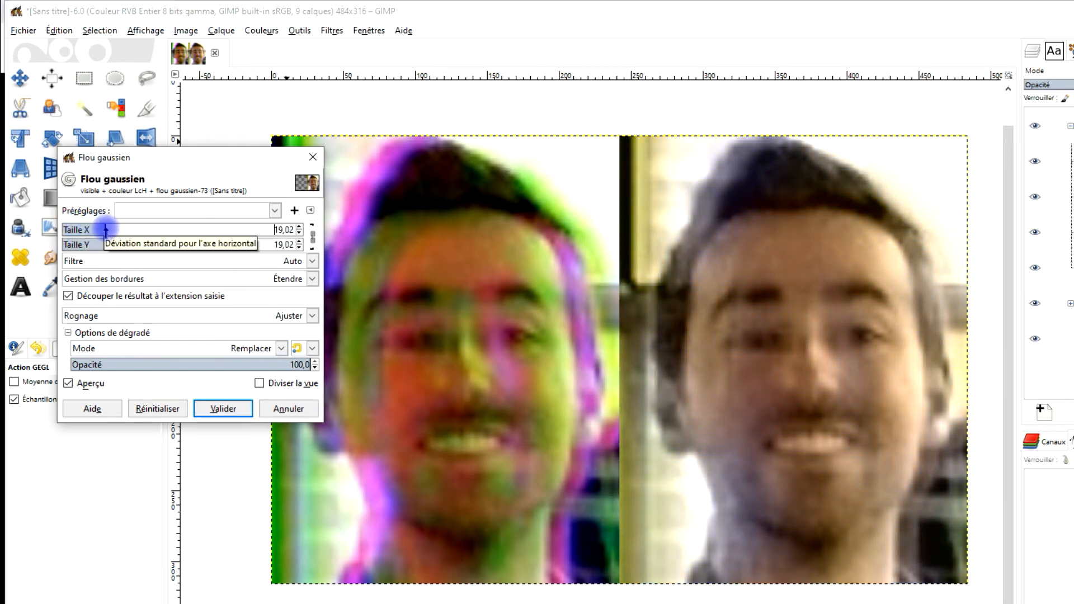
drag(105, 231, 103, 230)
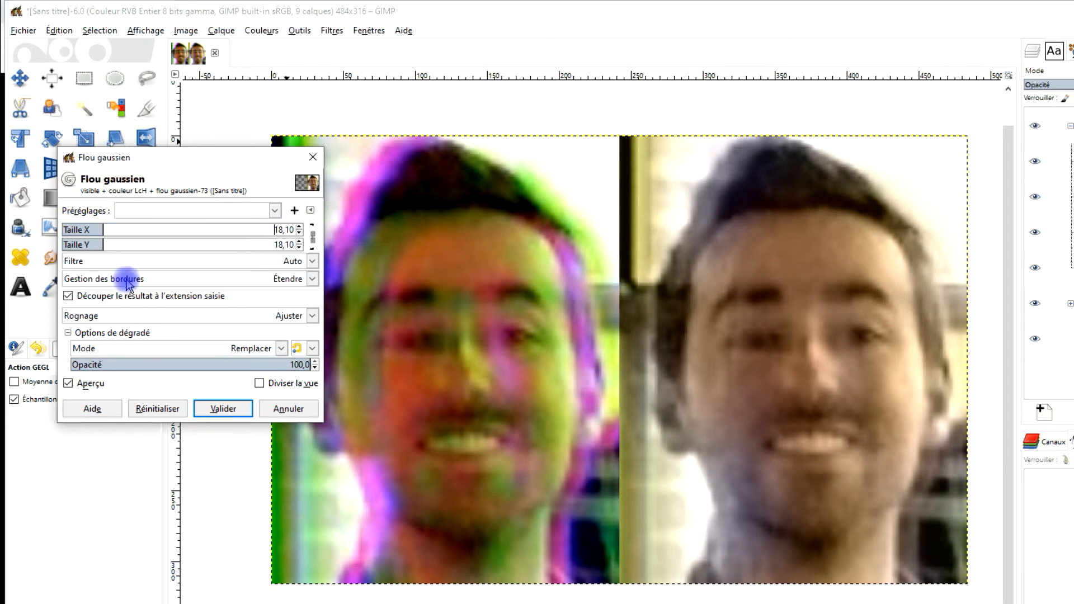
mouse_move(113, 229)
mouse_down()
mouse_move(79, 228)
mouse_move(100, 228)
mouse_up()
click(88, 386)
click(86, 385)
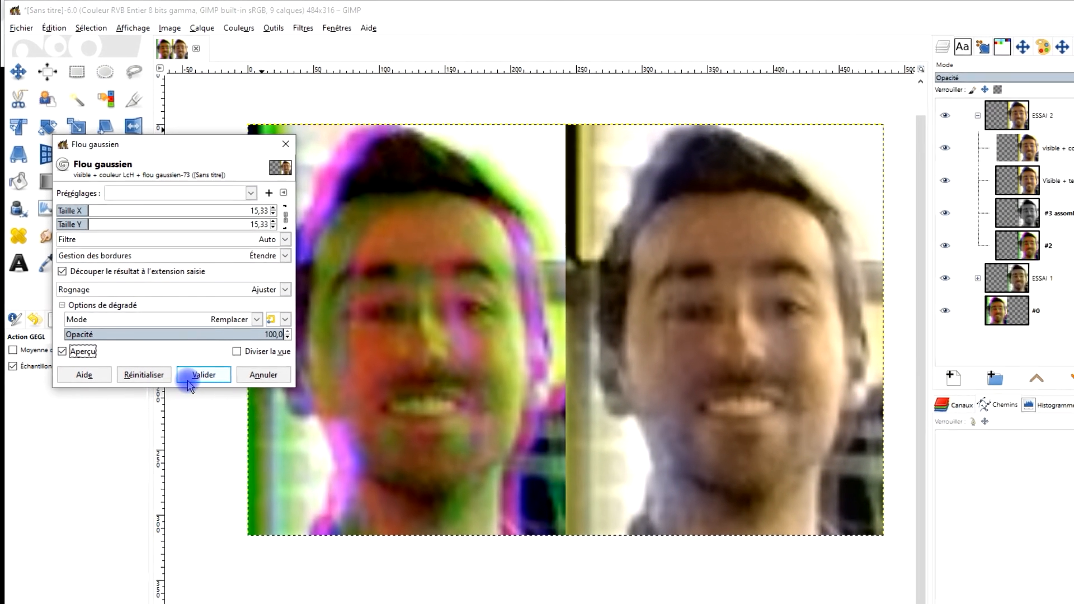
click(200, 374)
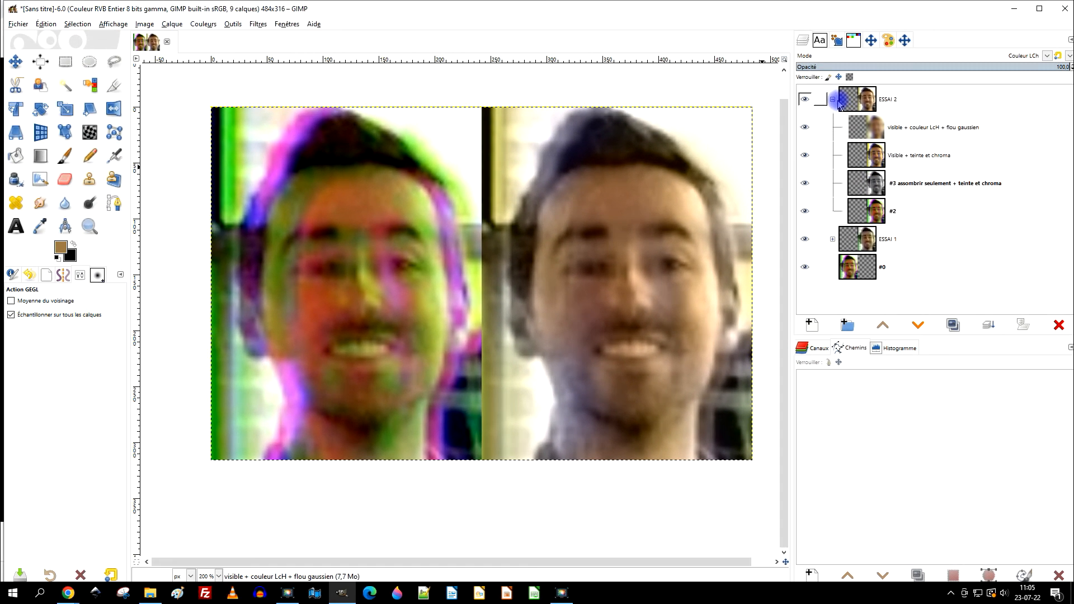
Collapse the ESSAI 2 group and toggle its visibility to compare its result with ESSAI 1.
click(833, 99)
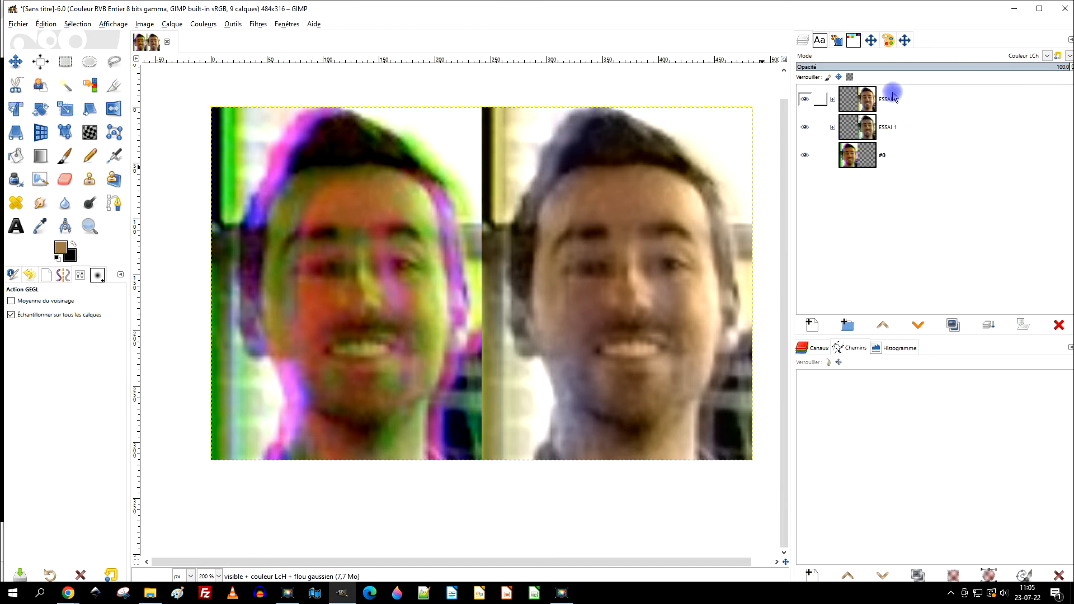
click(804, 99)
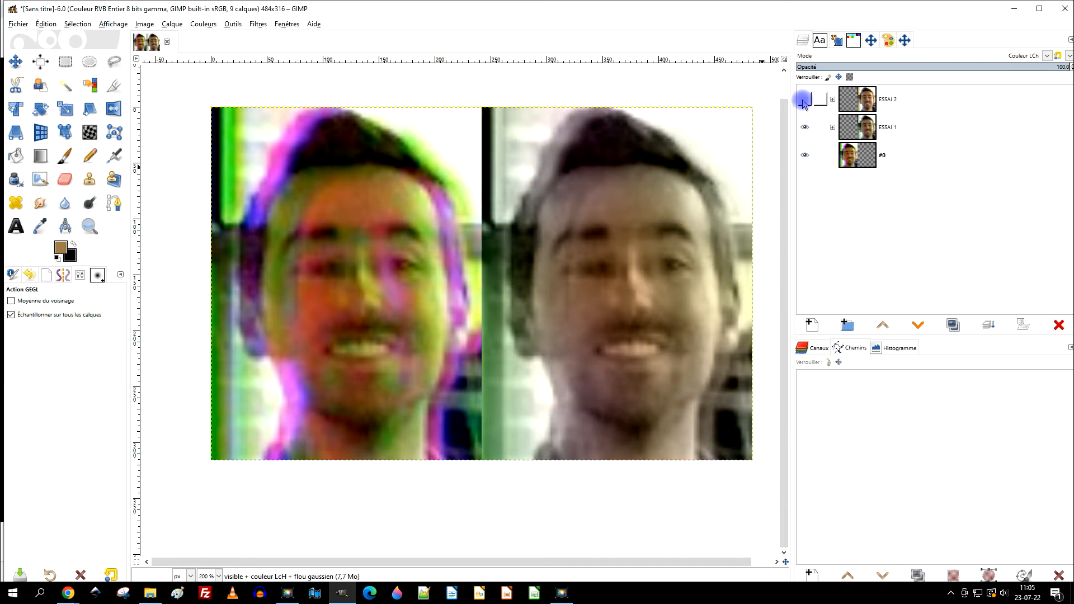
click(804, 100)
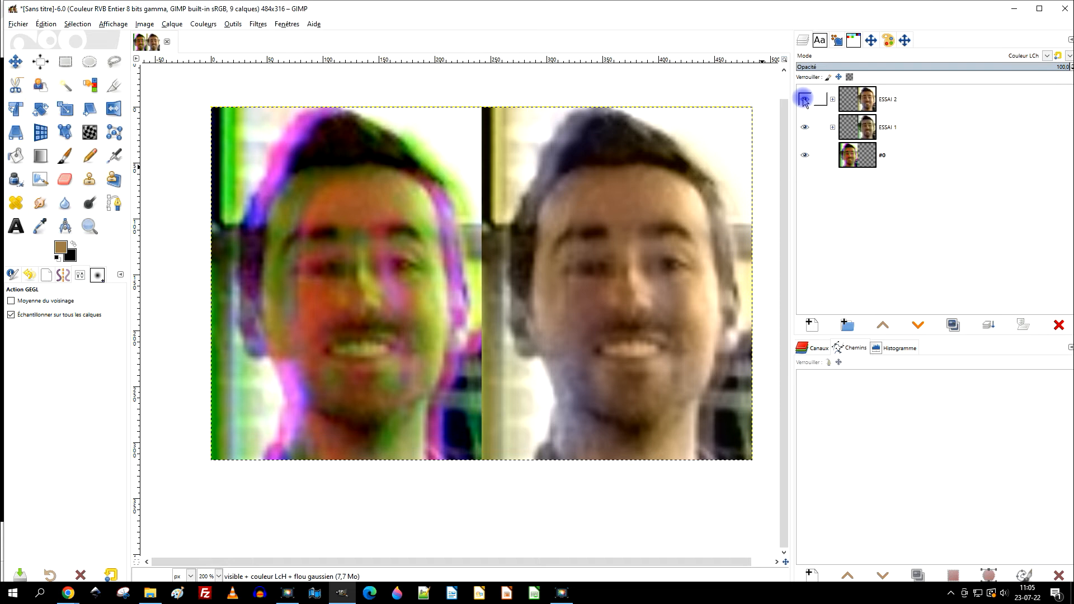
Create a new layer from the visible image at the top of ESSAI 2, hiding layer #0 only during its creation.
click(833, 99)
click(876, 131)
click(806, 268)
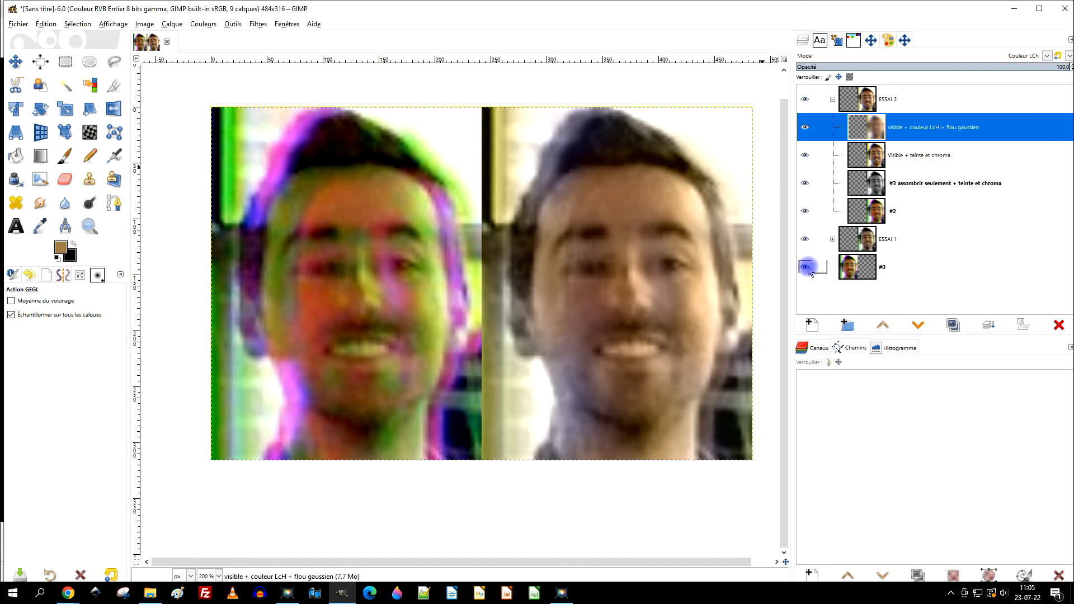
right_click(865, 135)
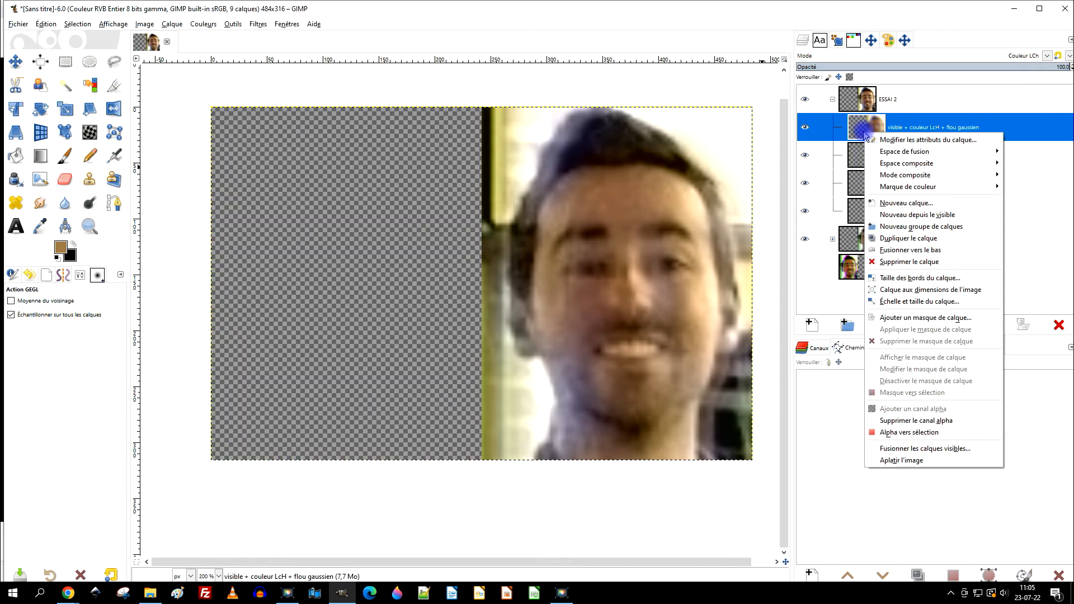
click(947, 217)
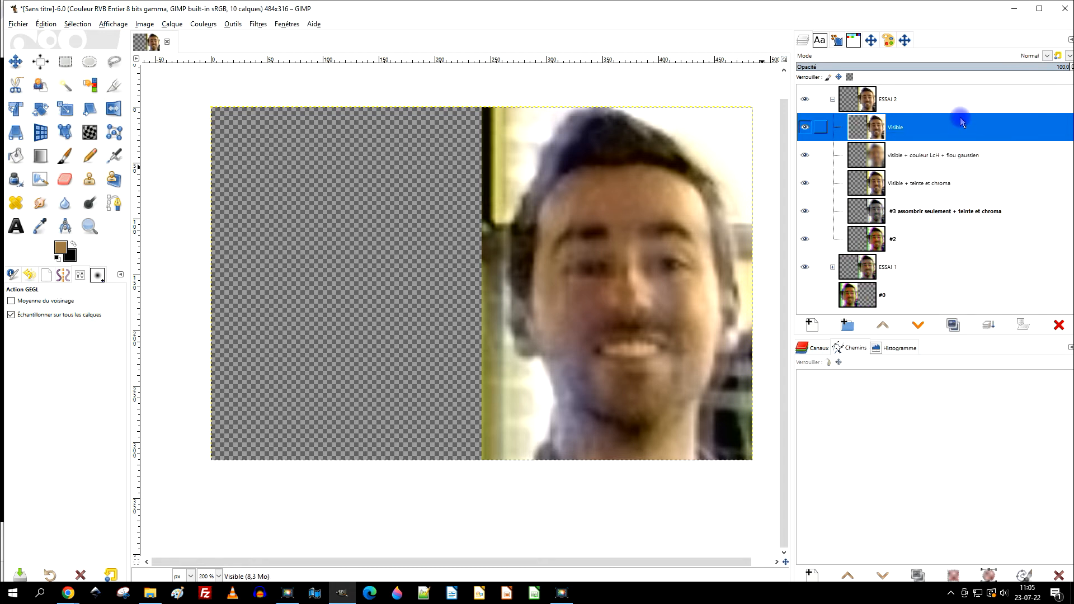
click(806, 296)
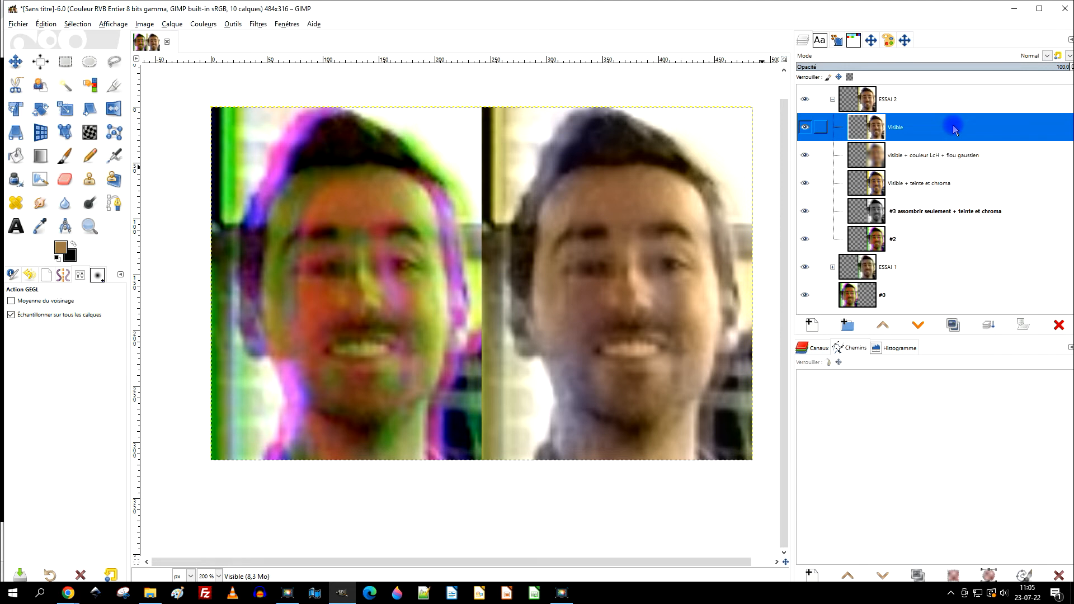
Start the Renforcer la netteté filter on the Visible layer of ESSAI 2 and compare its preview on and off.
click(254, 25)
mouse_move(381, 100)
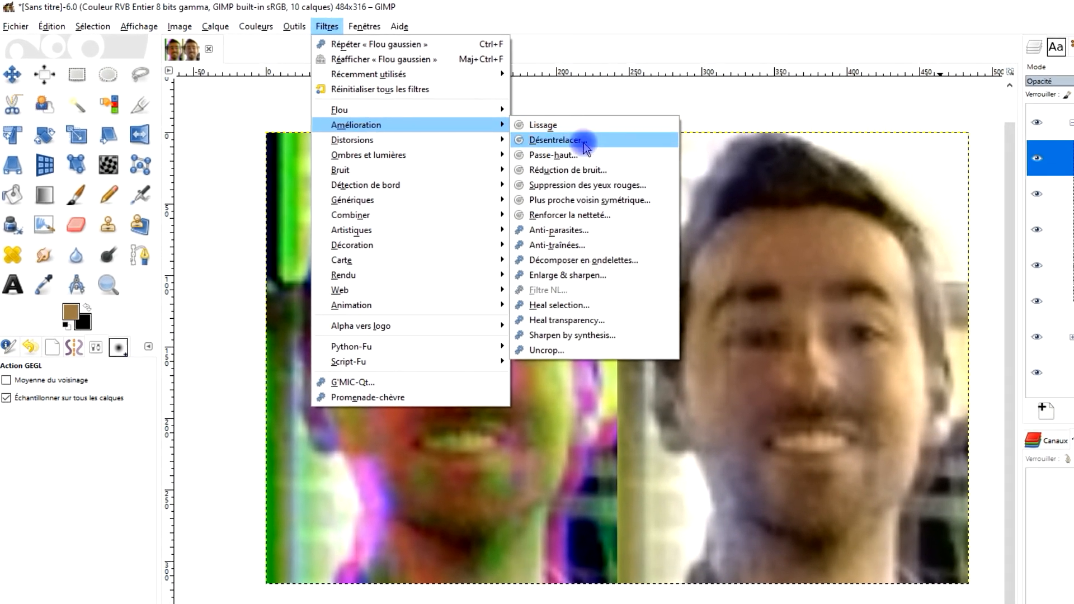
click(592, 221)
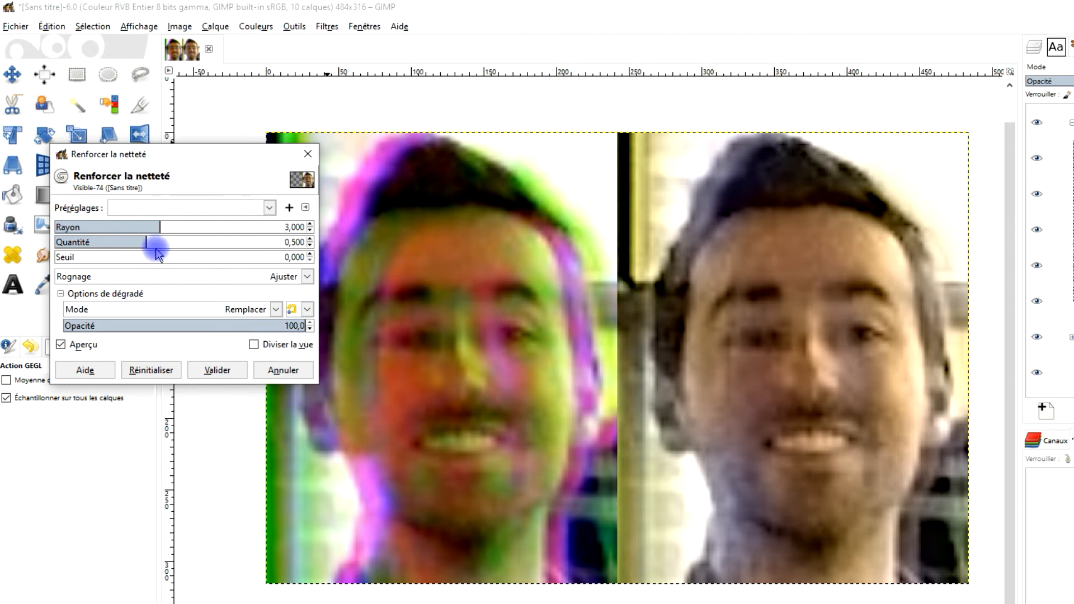
click(84, 345)
click(84, 346)
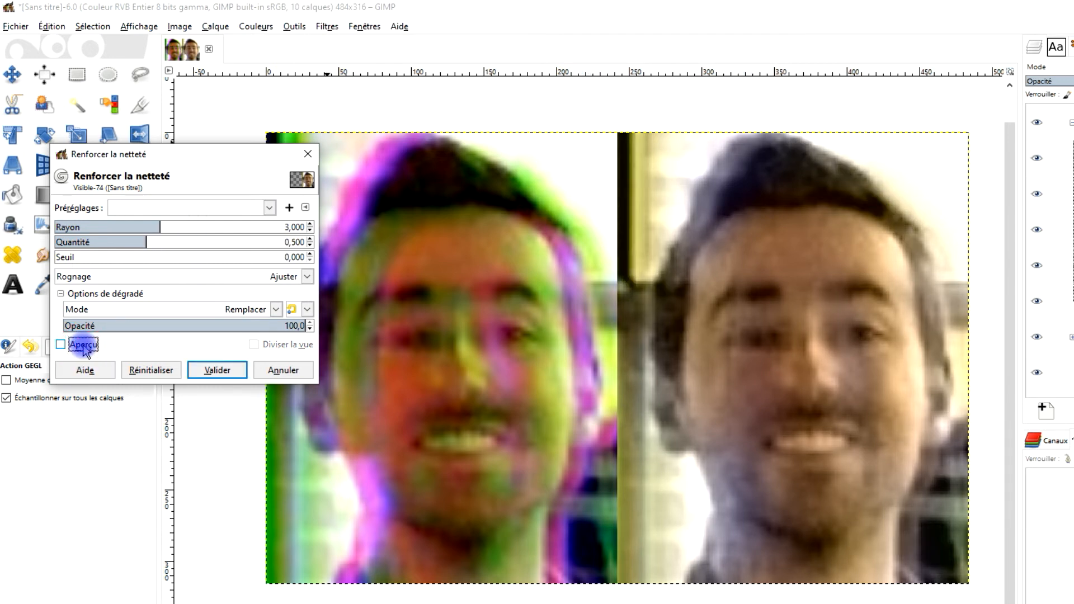
Try sharpening quantities of about 0.207, 0.115 and 0.201, comparing the preview on and off for each.
drag(148, 242, 127, 241)
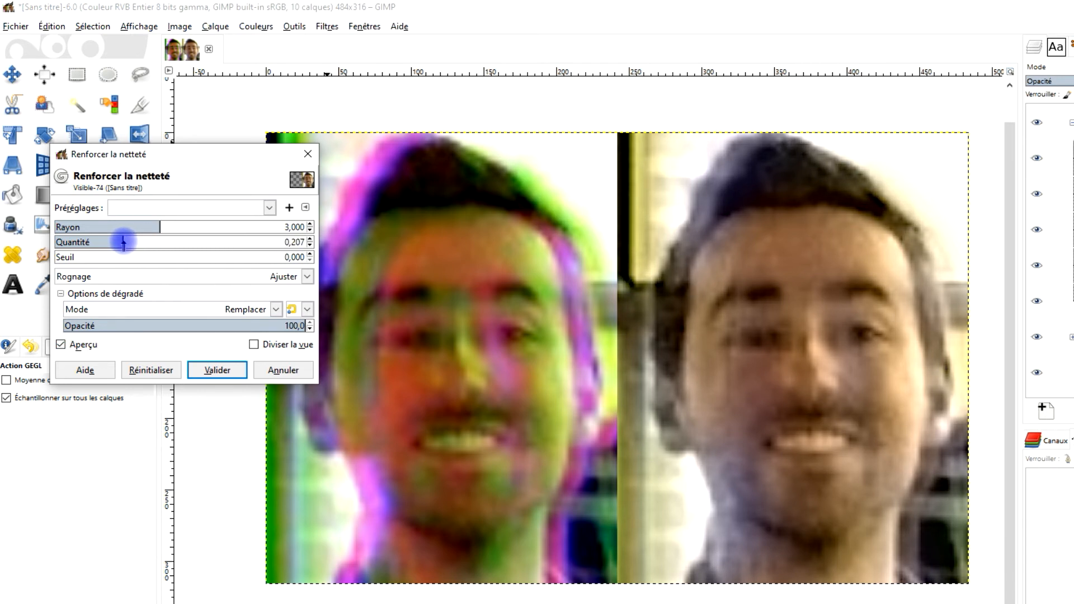
click(73, 345)
click(72, 345)
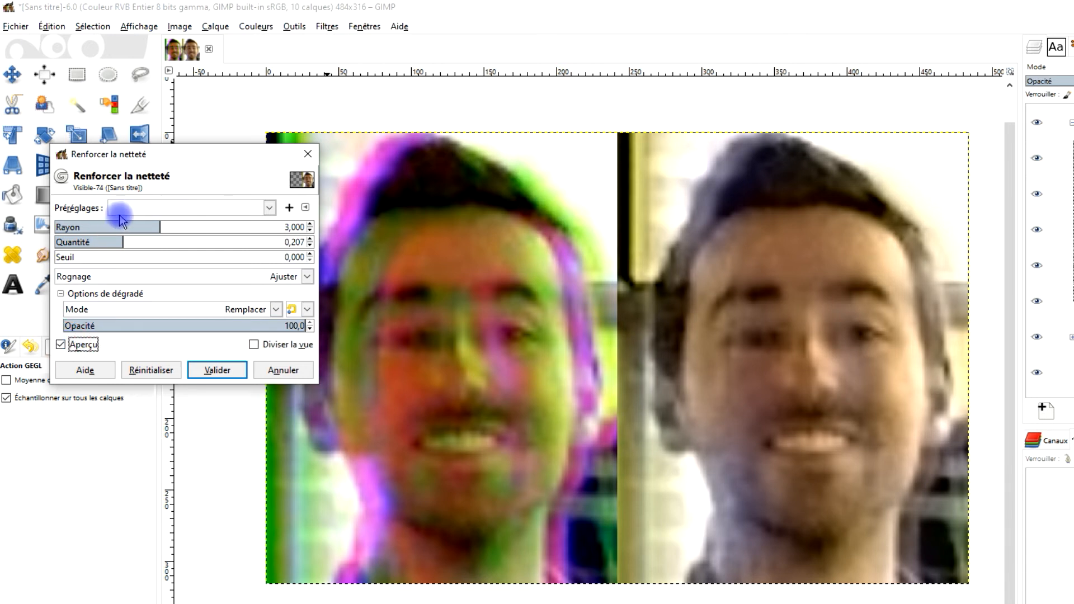
drag(121, 242, 112, 242)
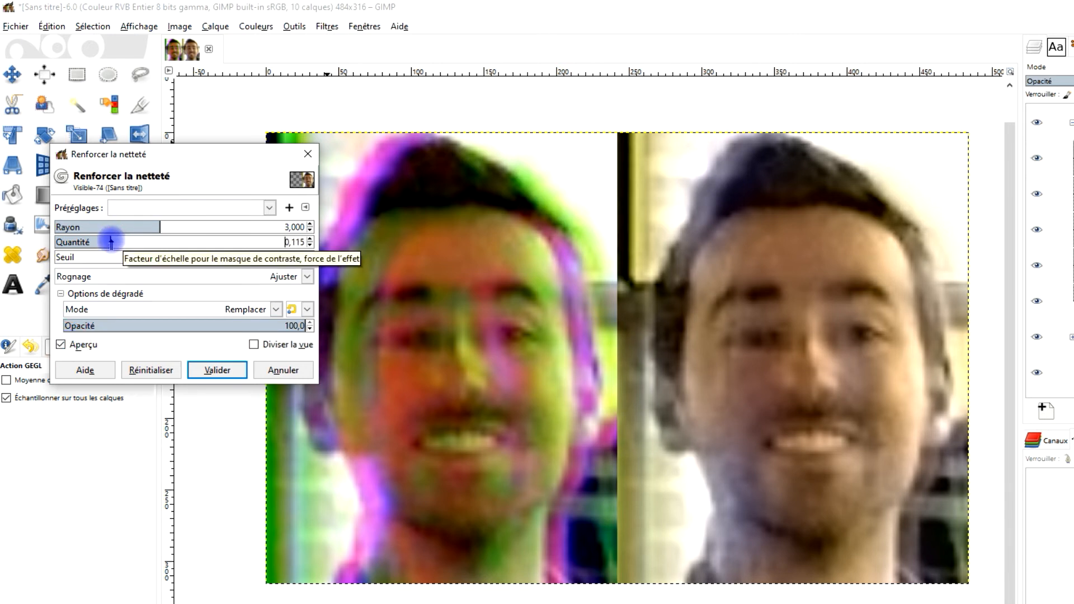
click(81, 346)
click(81, 345)
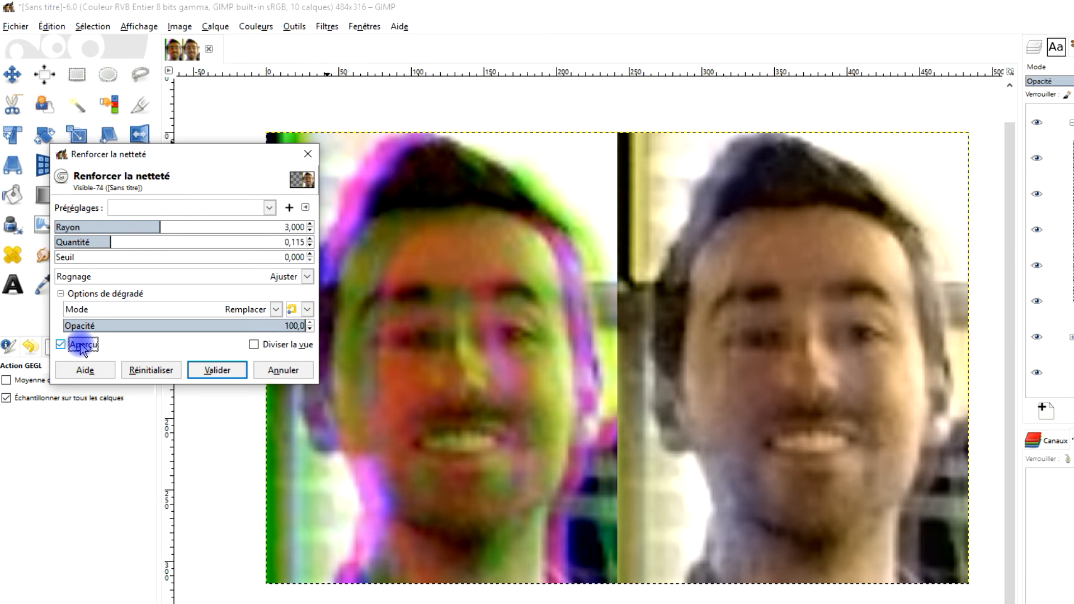
drag(112, 242, 123, 241)
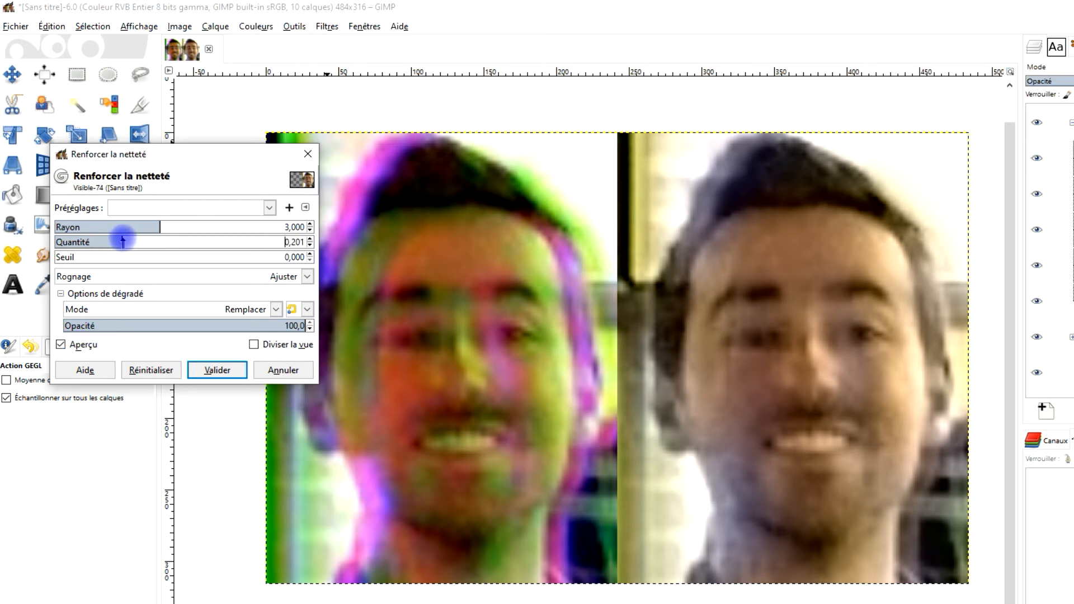
click(80, 344)
click(80, 345)
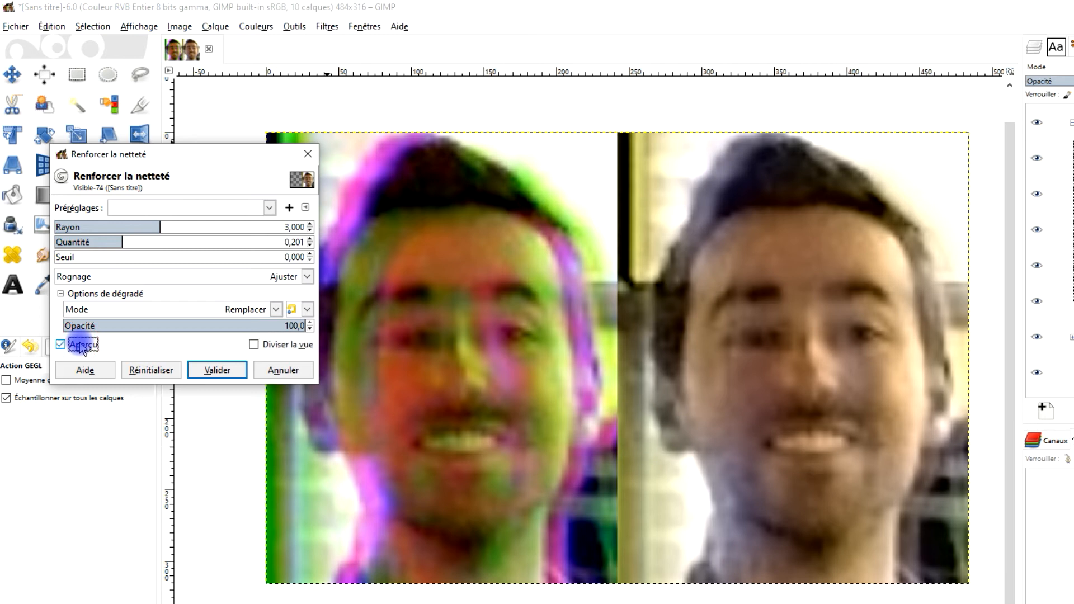
Set the sharpening Quantité to about 0.288, compare the preview on and off, and apply the filter.
drag(122, 242, 132, 242)
click(82, 345)
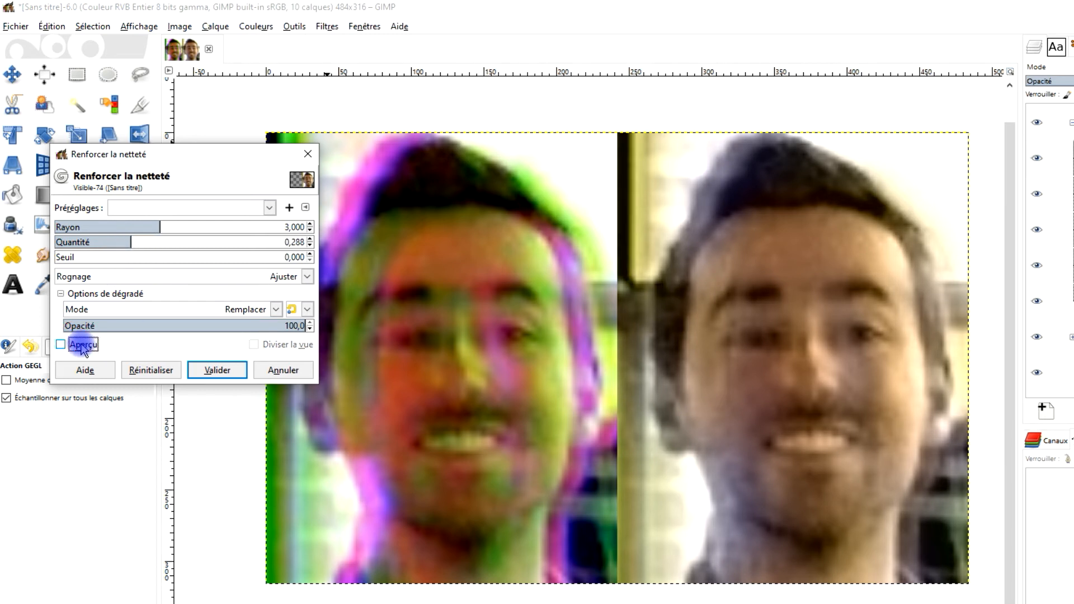
click(79, 345)
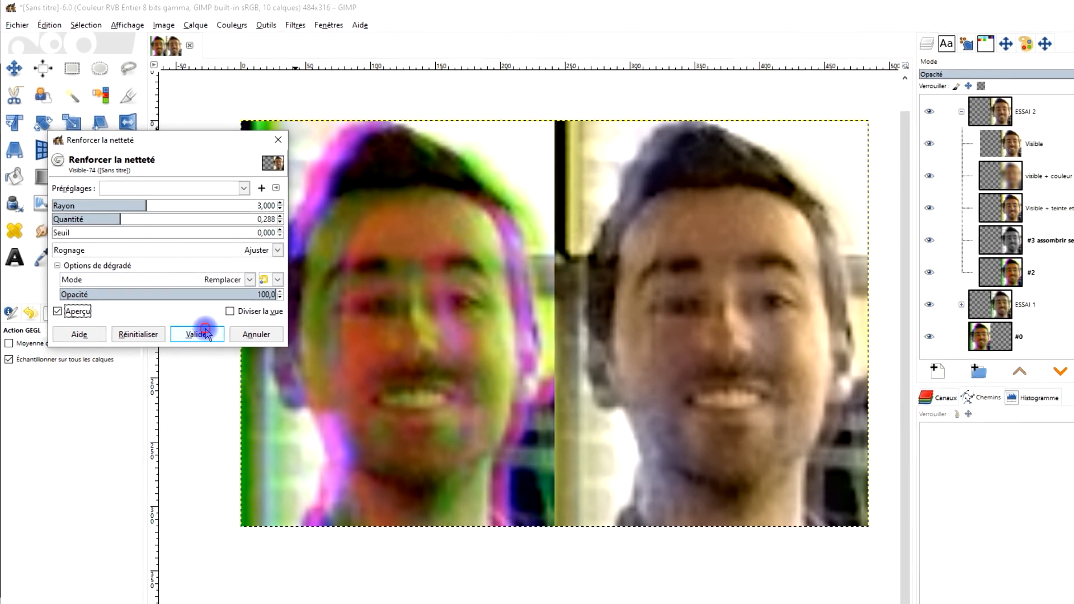
click(210, 356)
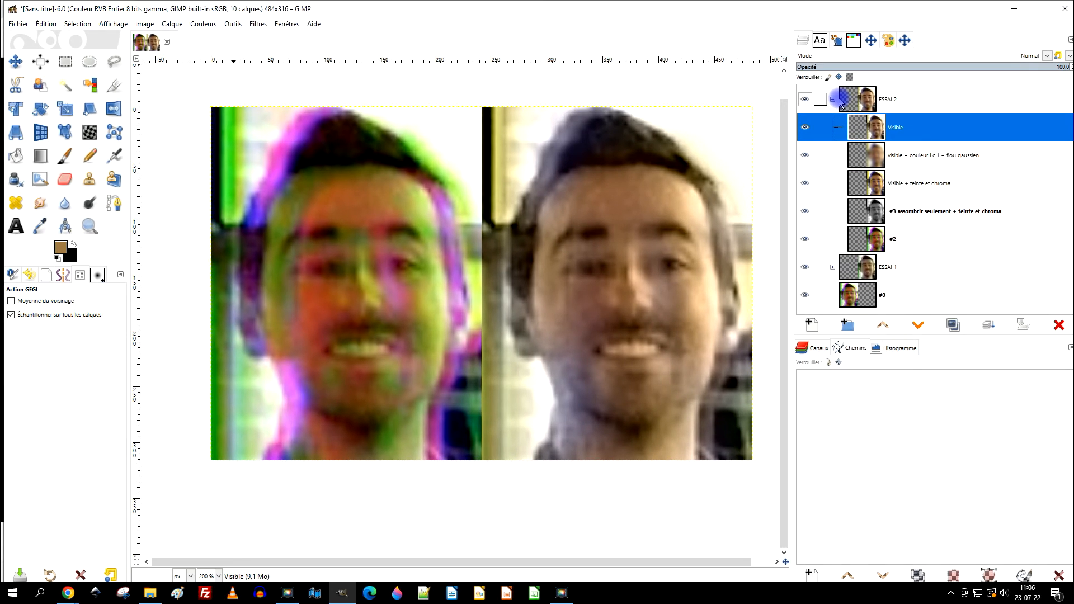
Collapse and hide the ESSAI 2 group, then expand ESSAI 1 and select its #3 COULEUR LcH + flou gaussien layer.
click(901, 105)
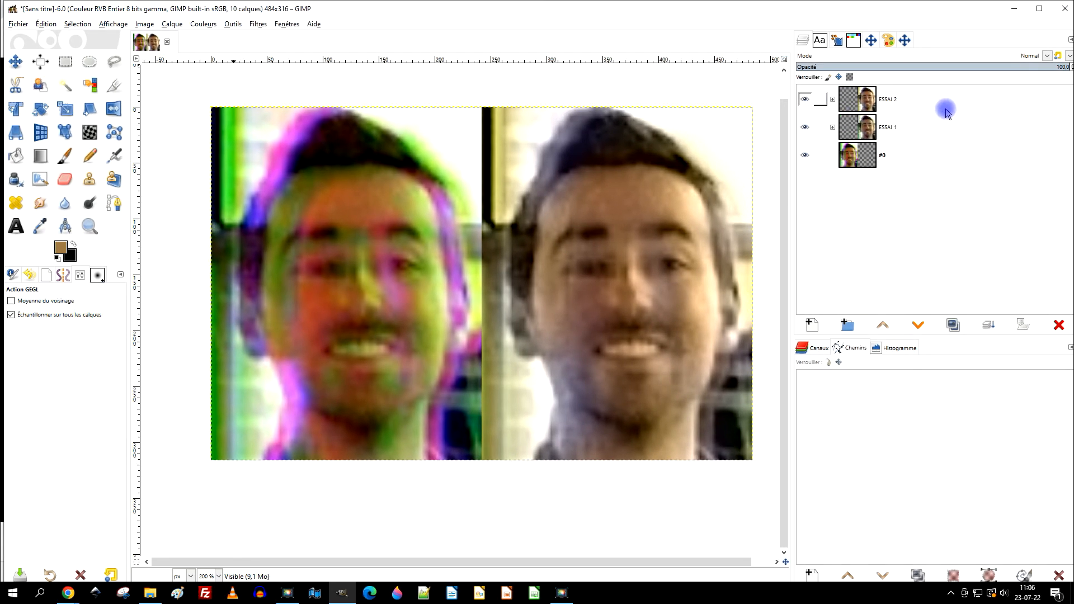
click(803, 100)
click(888, 118)
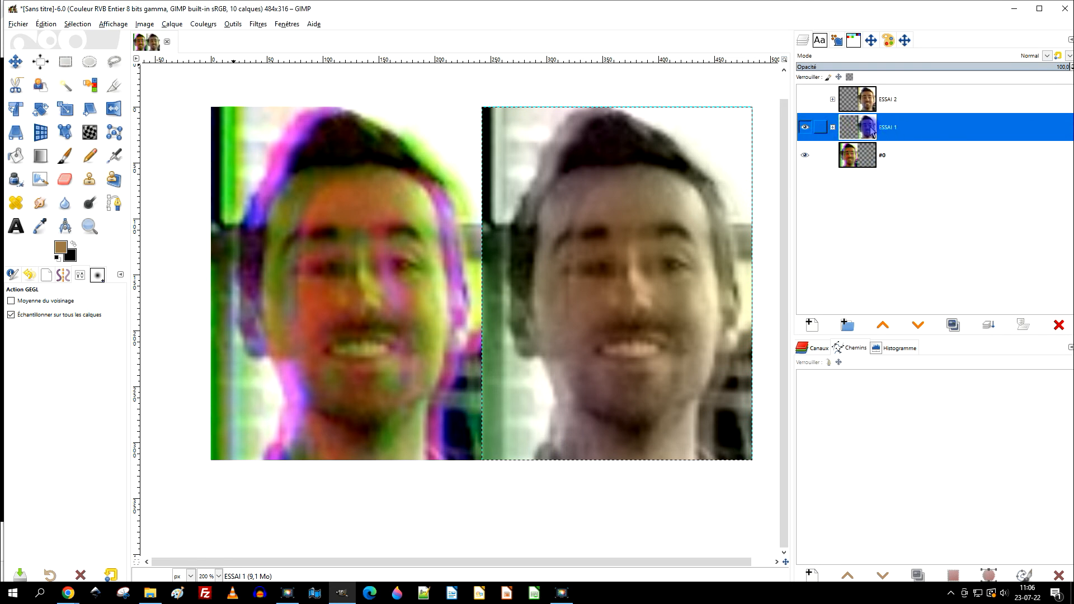
click(832, 128)
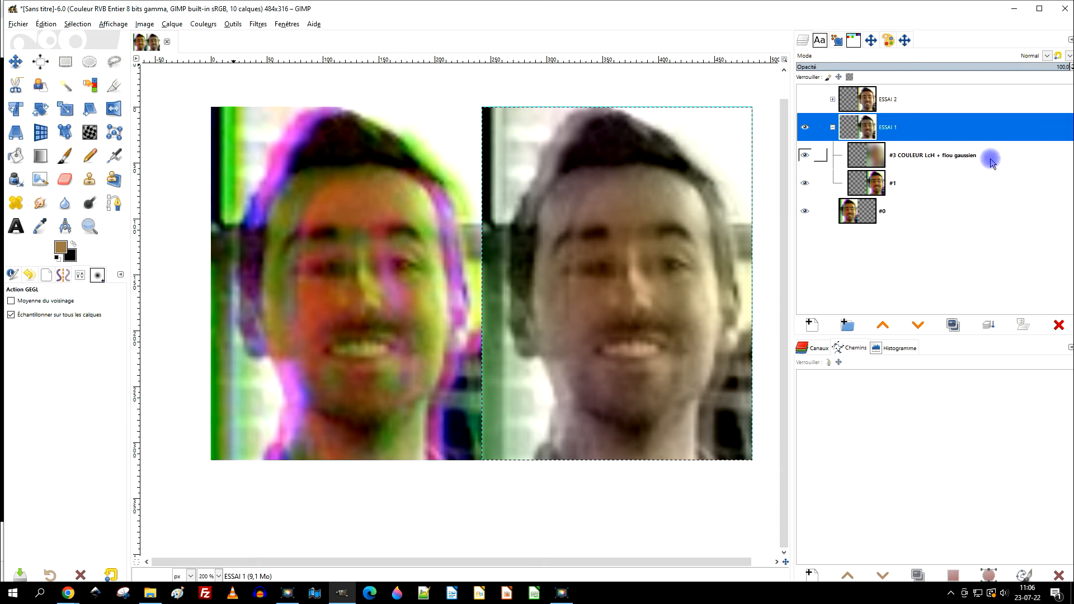
click(832, 129)
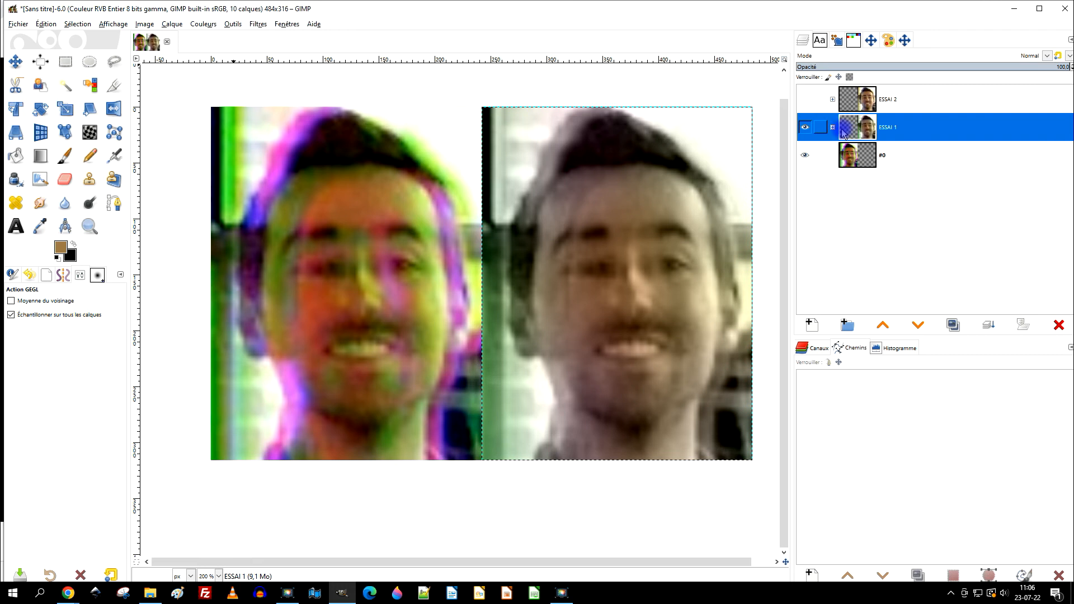
click(833, 128)
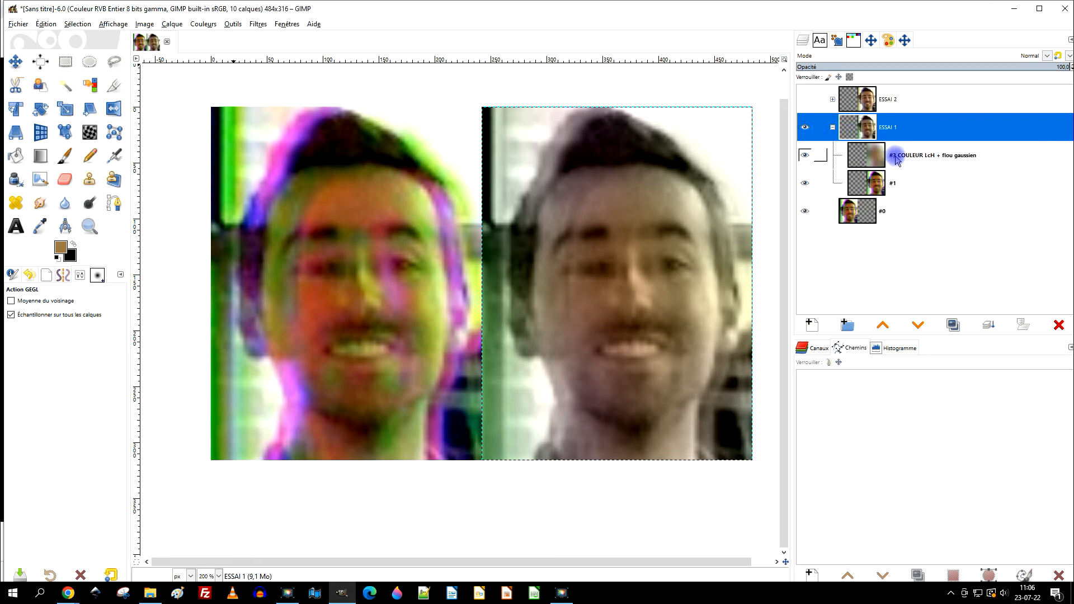
click(896, 160)
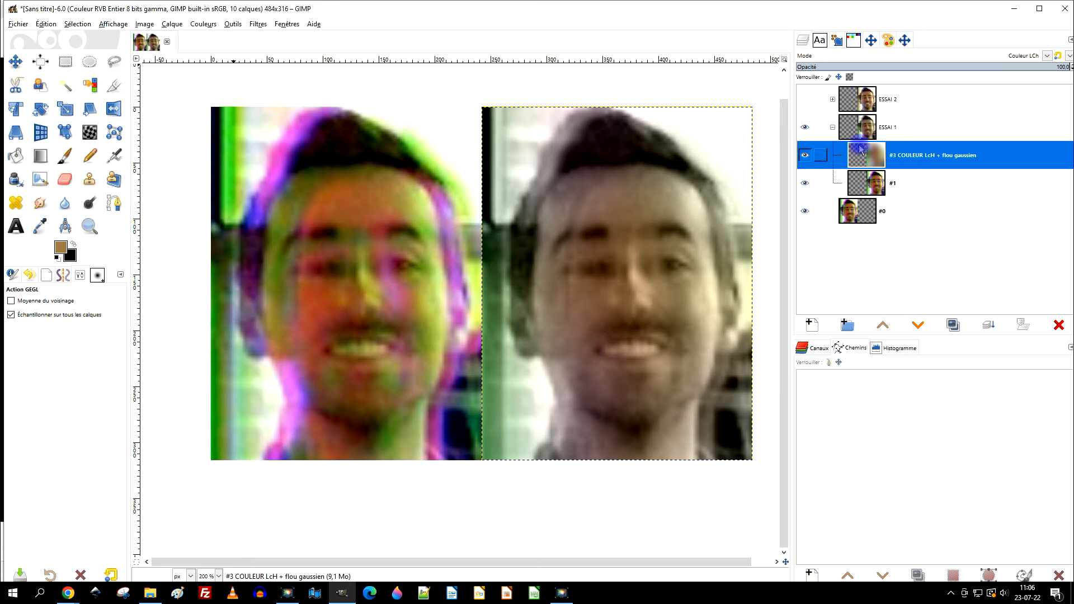
right_click(864, 164)
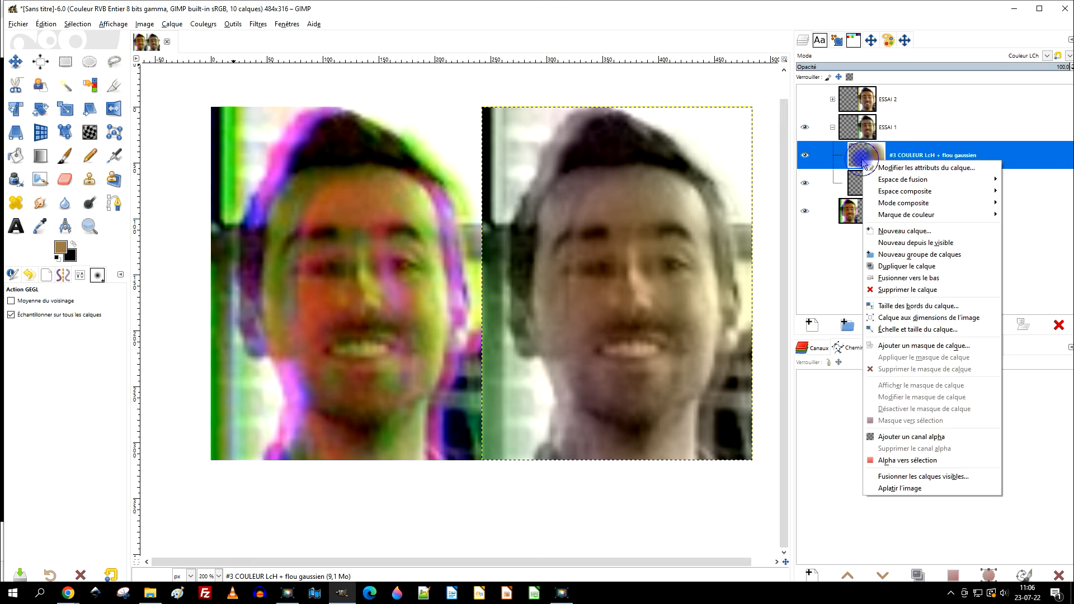
click(944, 244)
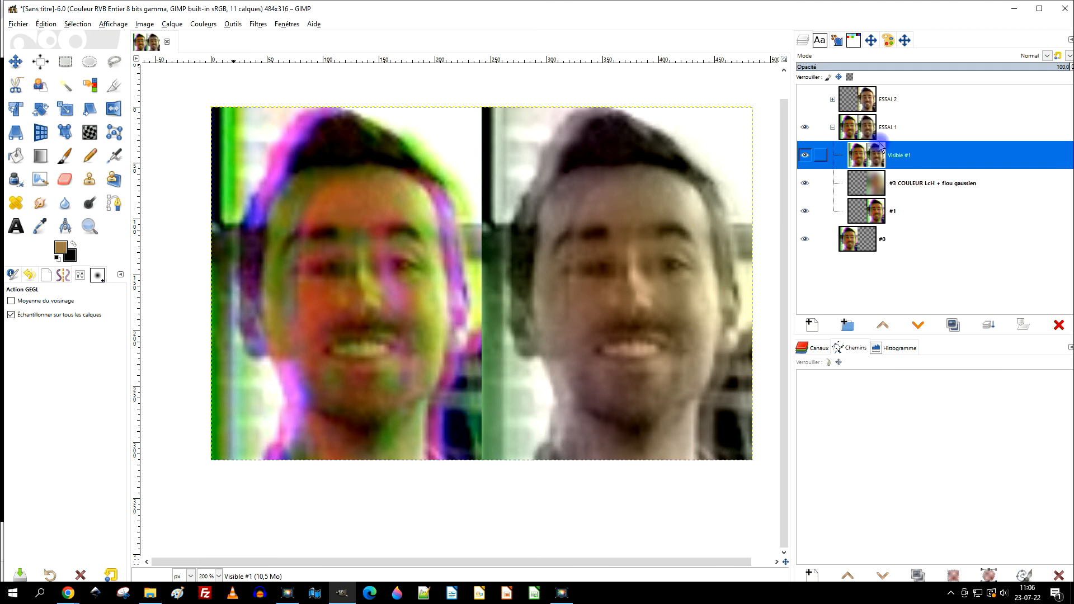
click(1059, 325)
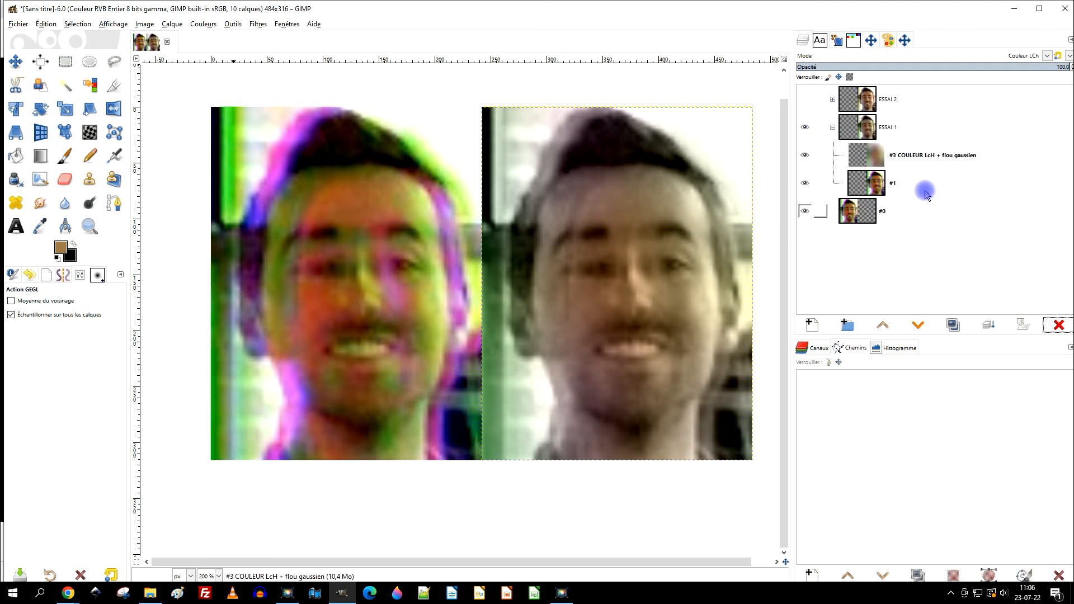
Create a new layer from the visible image at the top of ESSAI 1, hiding layer #0 only during its creation.
click(804, 211)
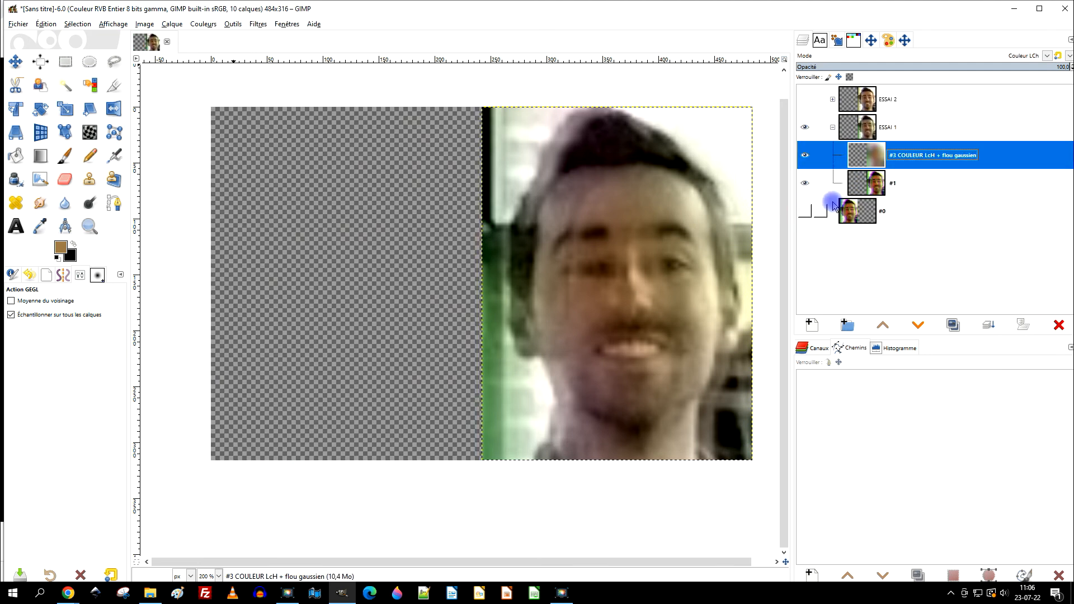
right_click(874, 155)
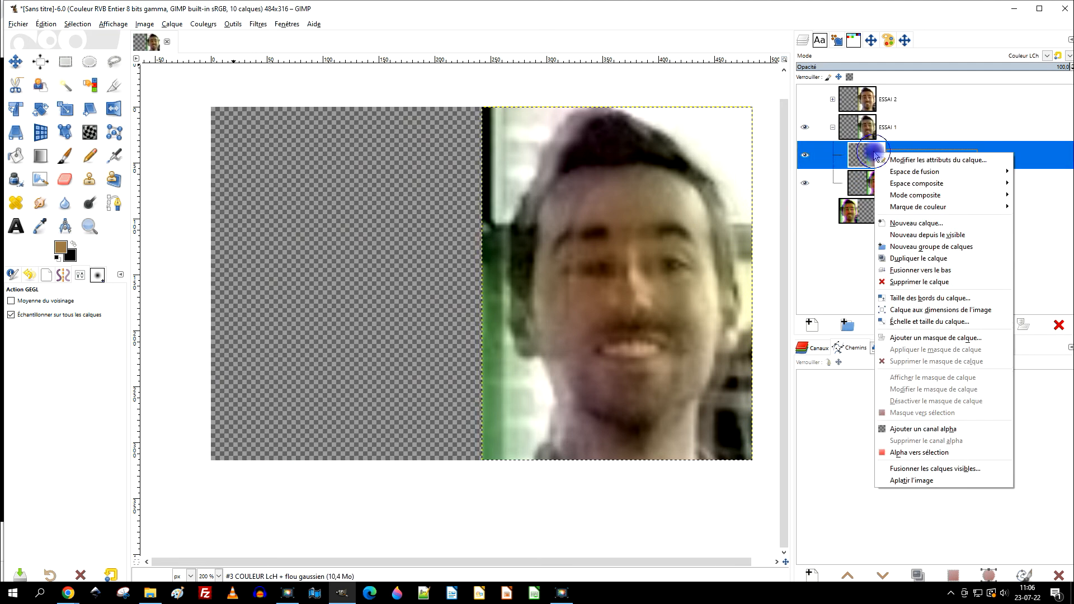
click(951, 234)
click(805, 239)
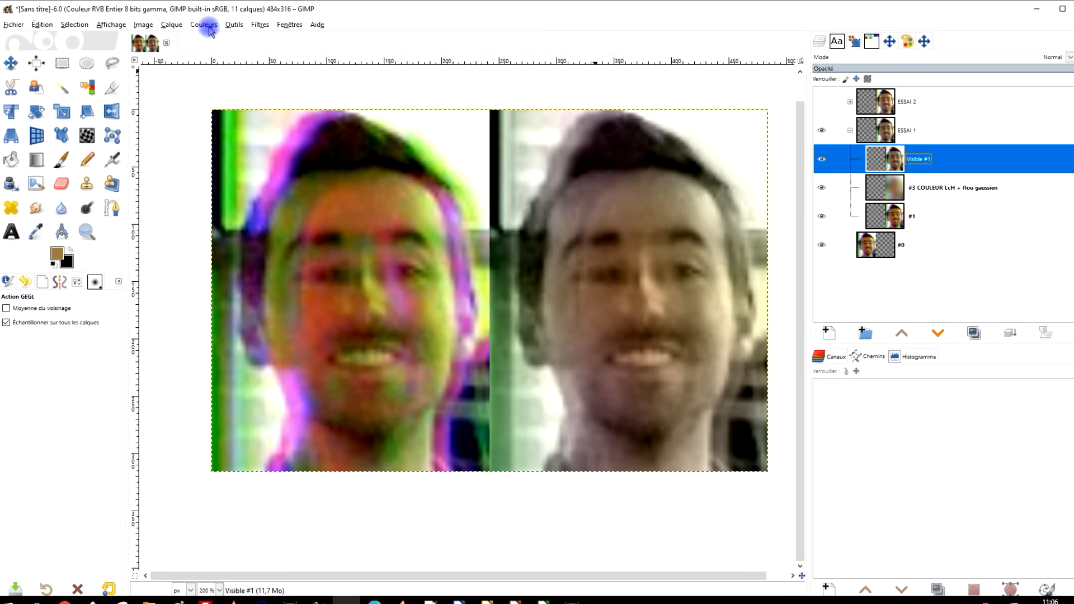
Apply Saturation to the Visible #1 layer in the CIE Lab/Lch colour space with a scale of about 1.590.
click(203, 23)
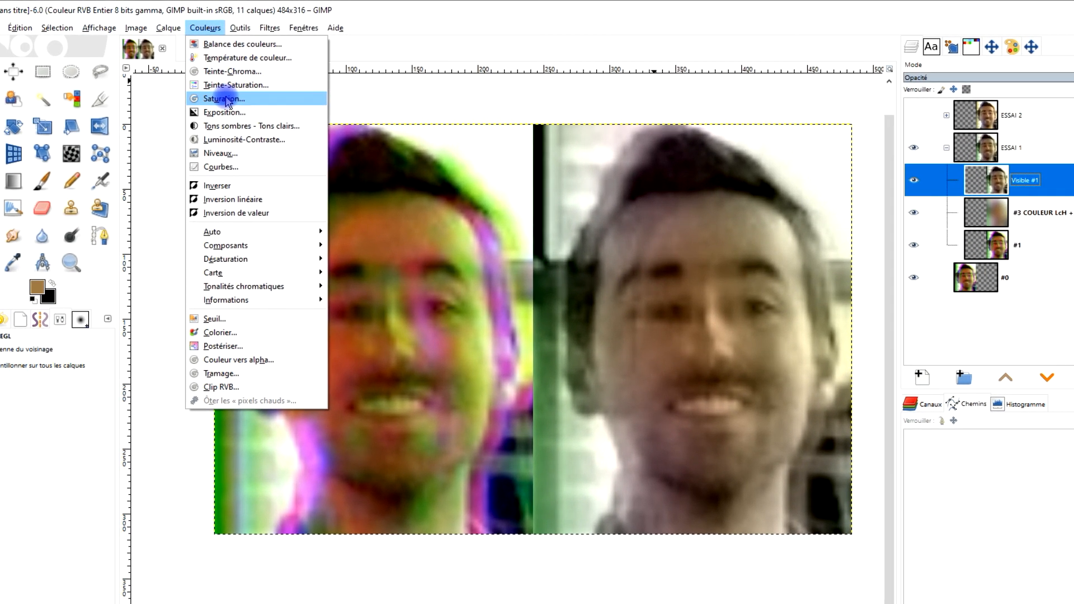
click(222, 93)
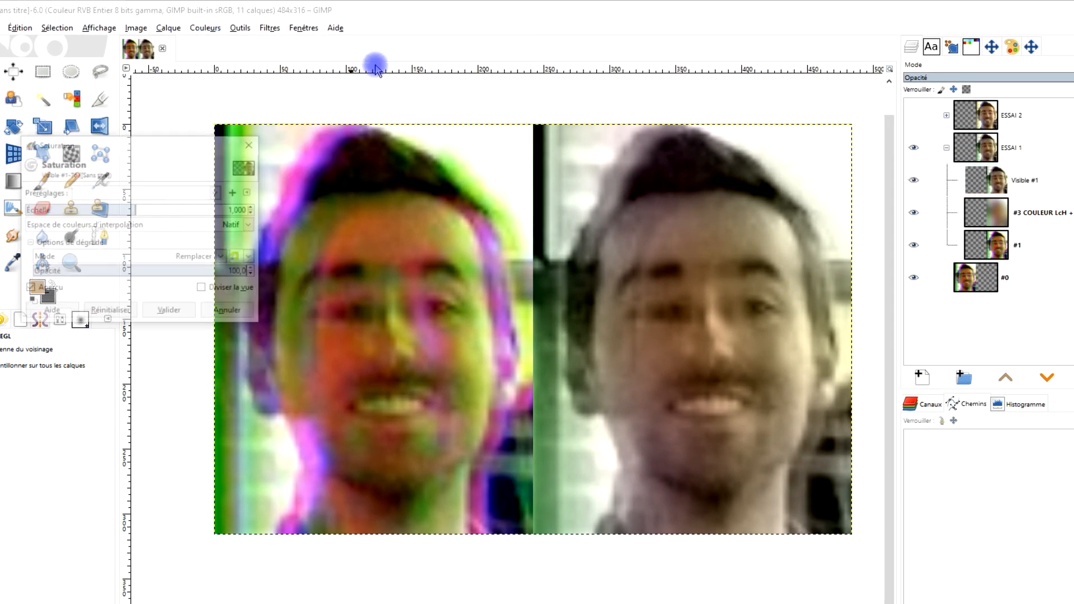
click(174, 226)
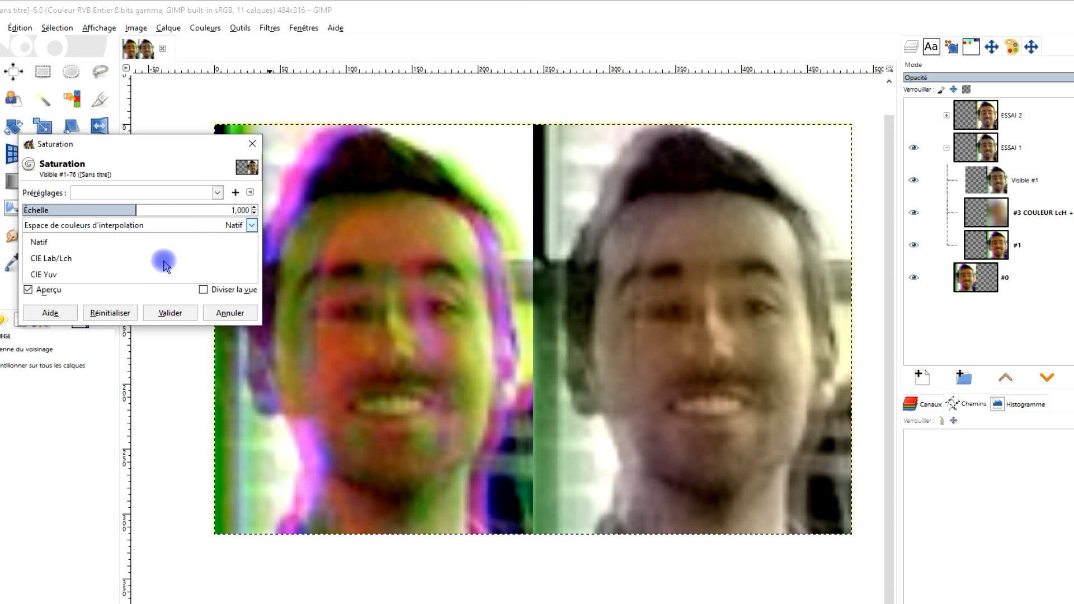
click(164, 259)
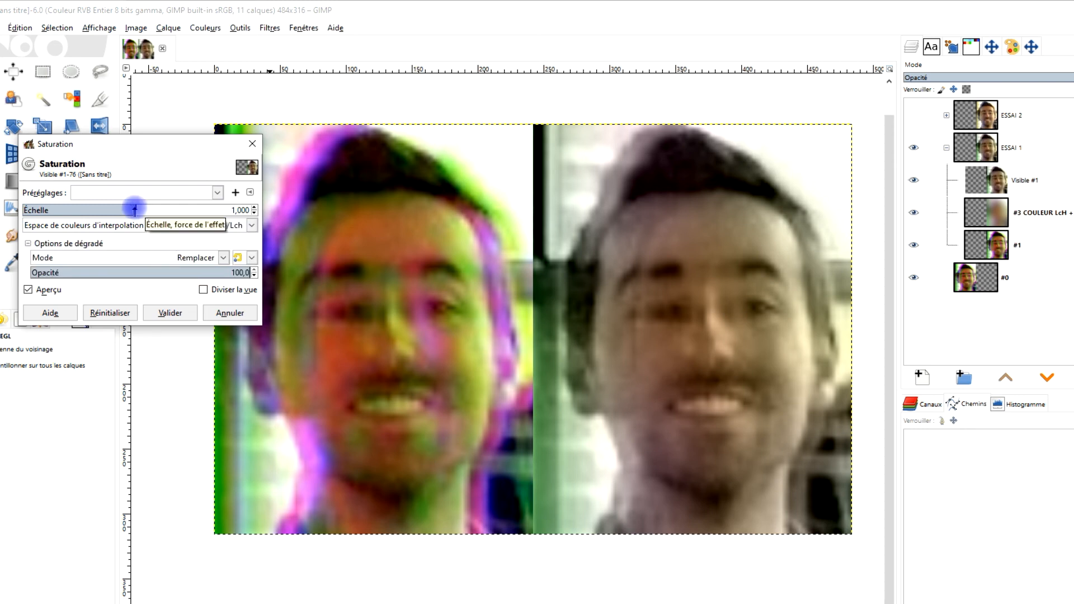
drag(136, 209, 203, 211)
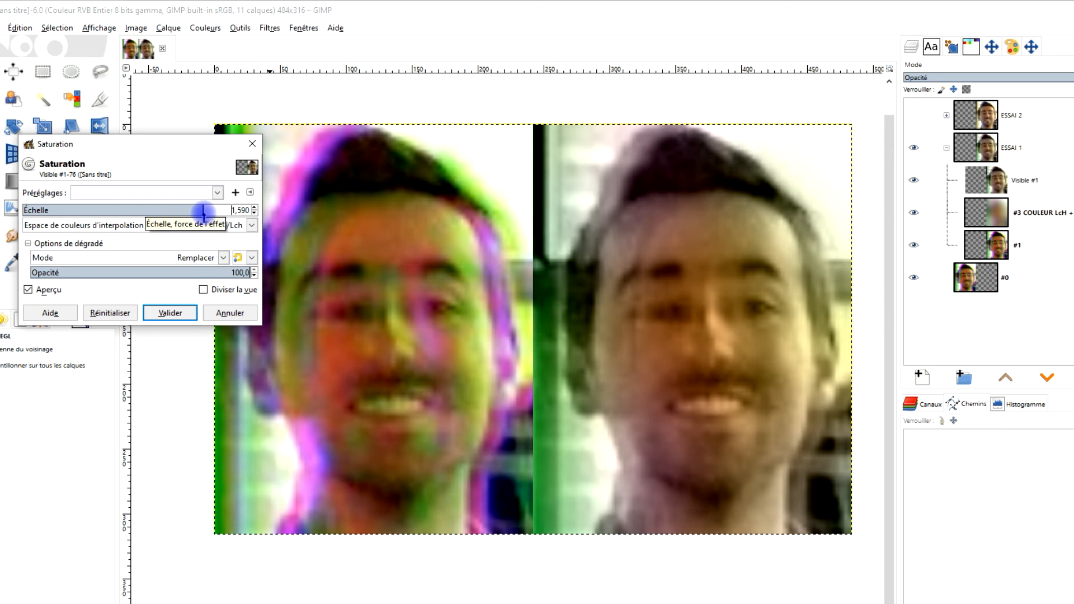
click(178, 313)
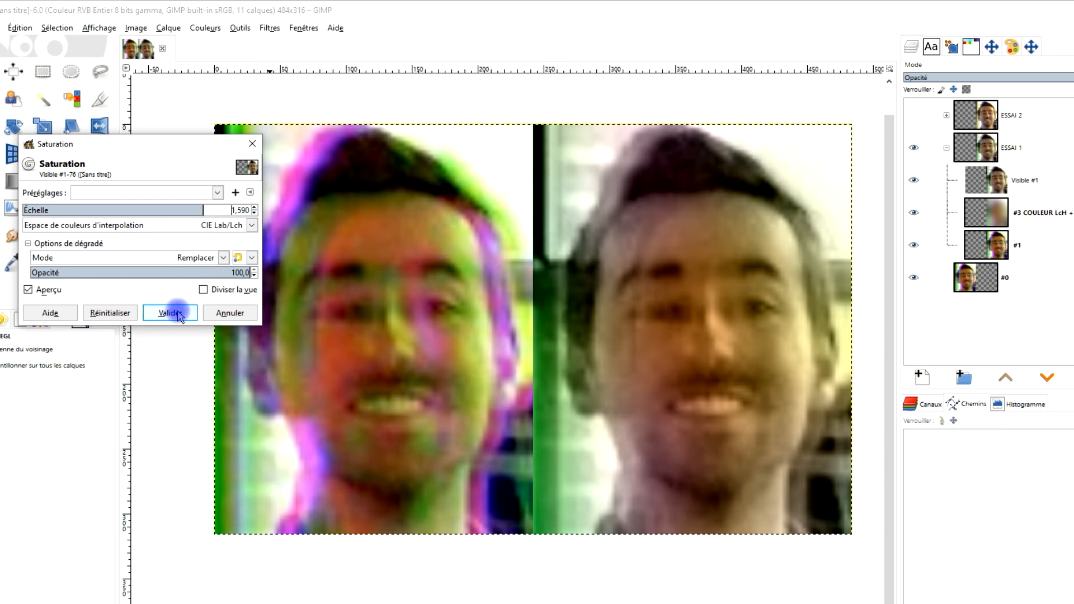
Collapse ESSAI 1, toggle ESSAI 2's visibility to compare both results, and leave ESSAI 2 visible and expanded.
click(946, 148)
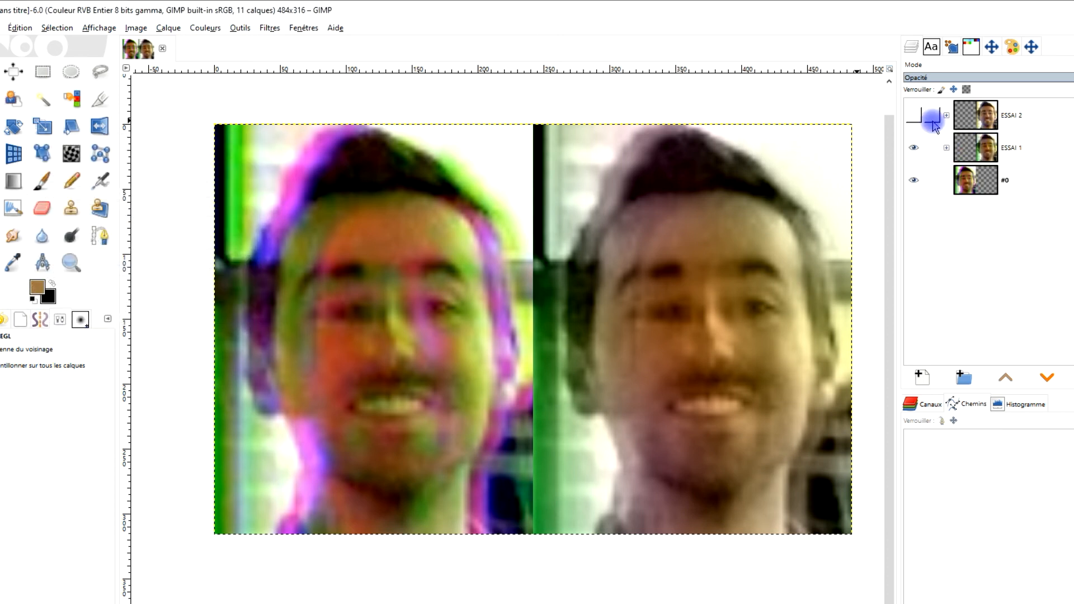
click(914, 118)
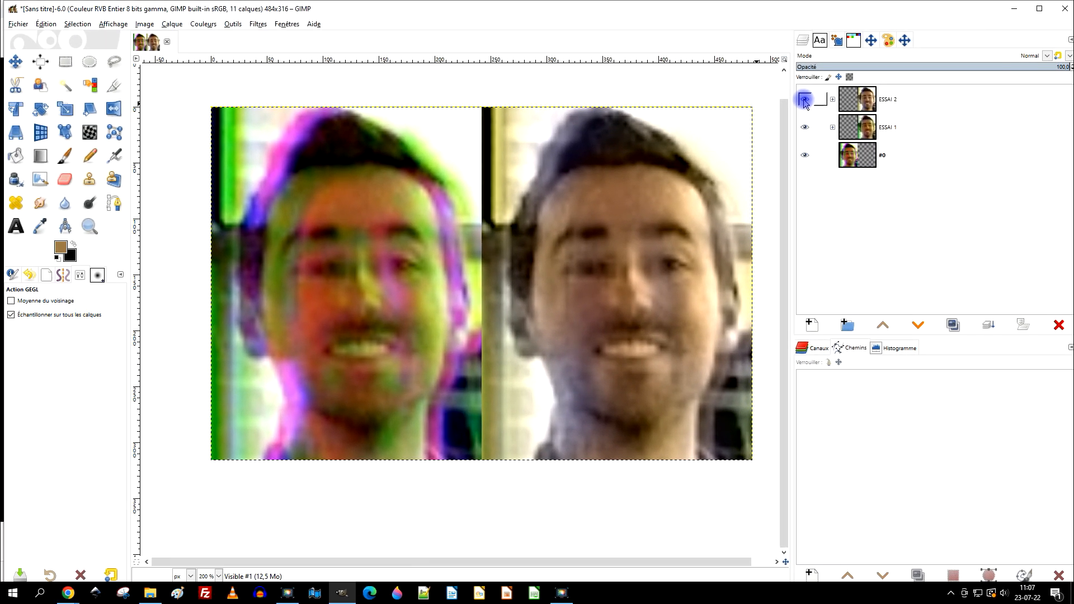
click(804, 100)
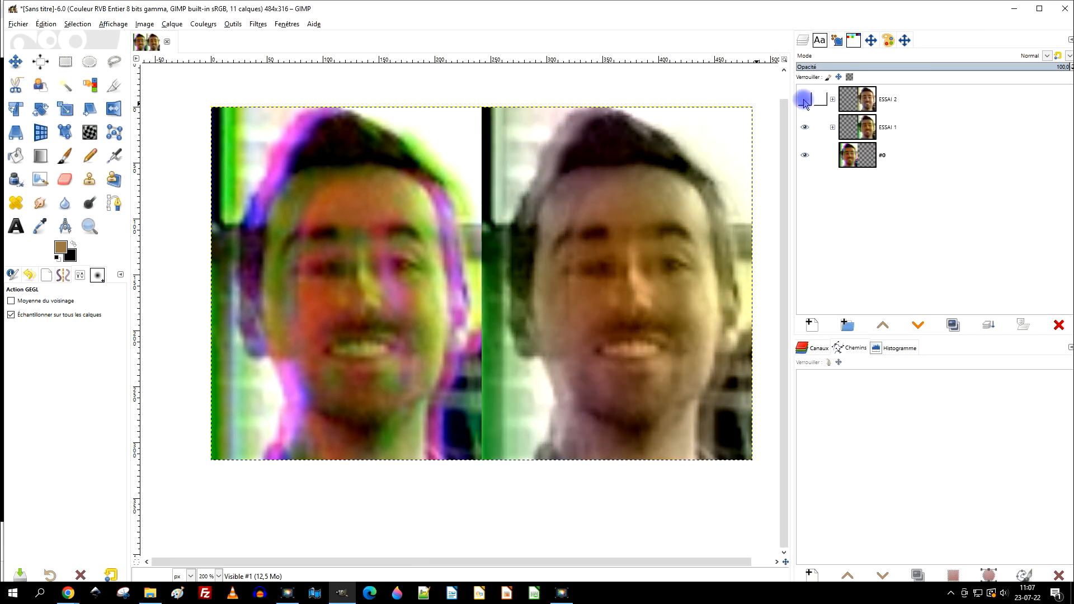
click(805, 101)
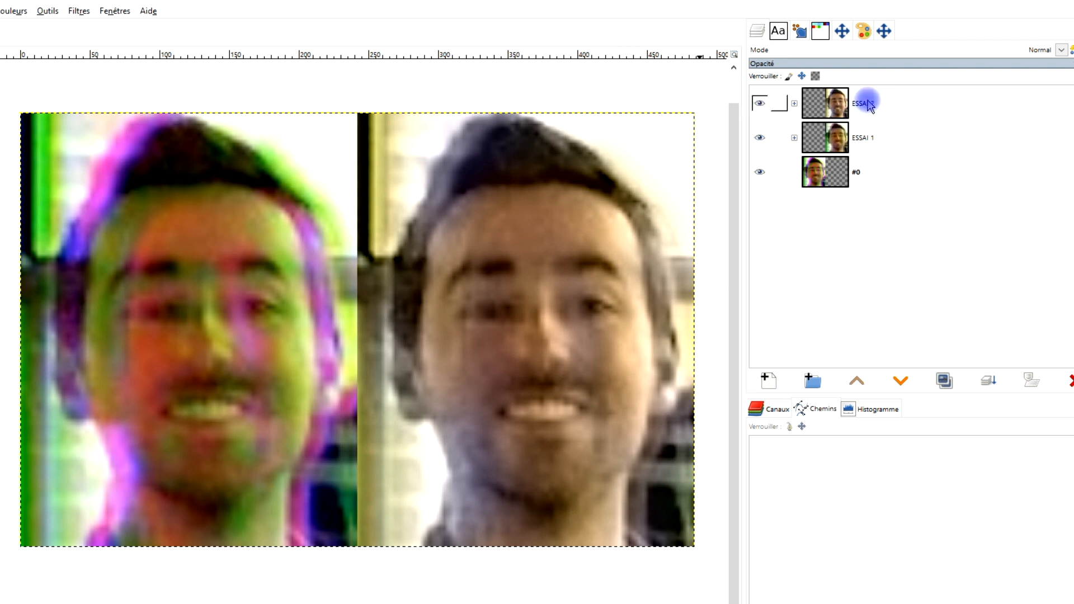
click(795, 105)
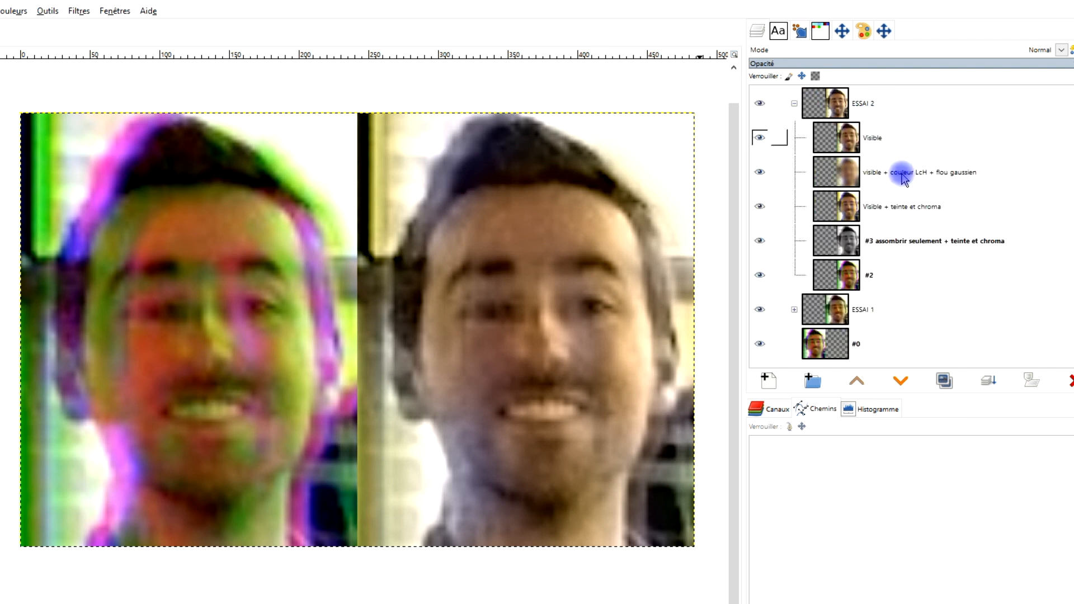